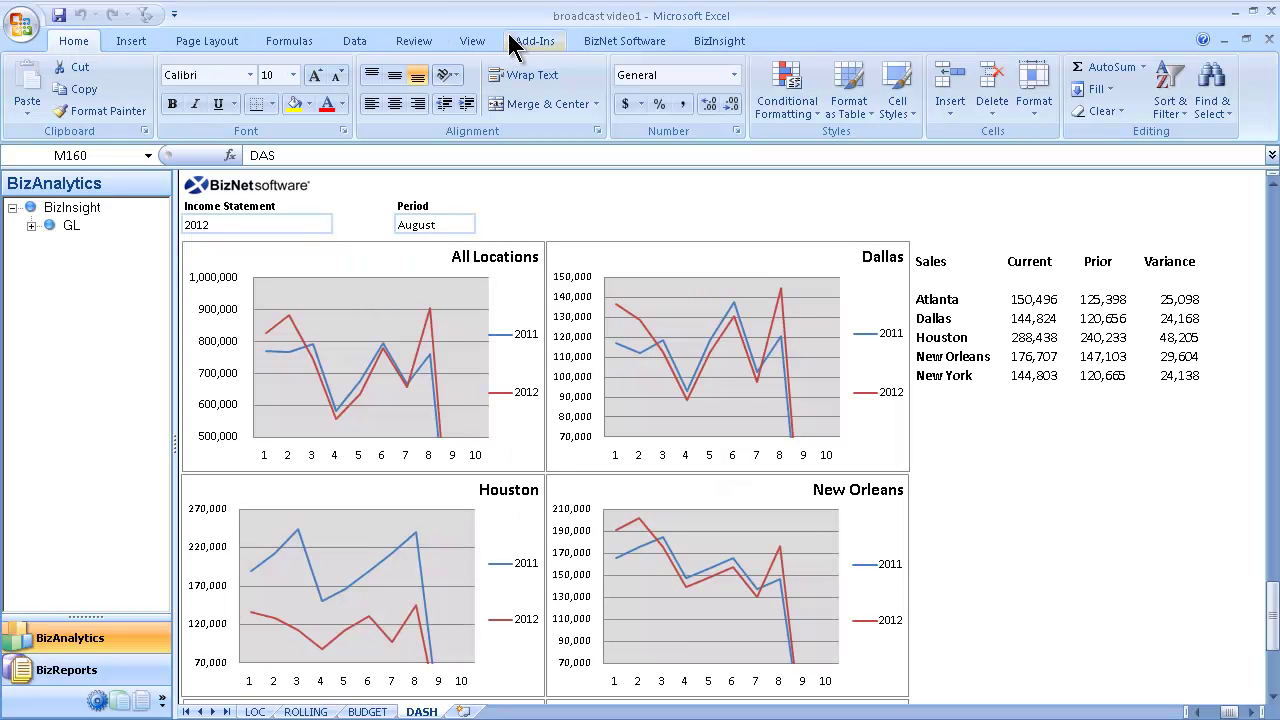
Step: Show the BizBroadcast group on the BizNet Software ribbon tab
click(612, 44)
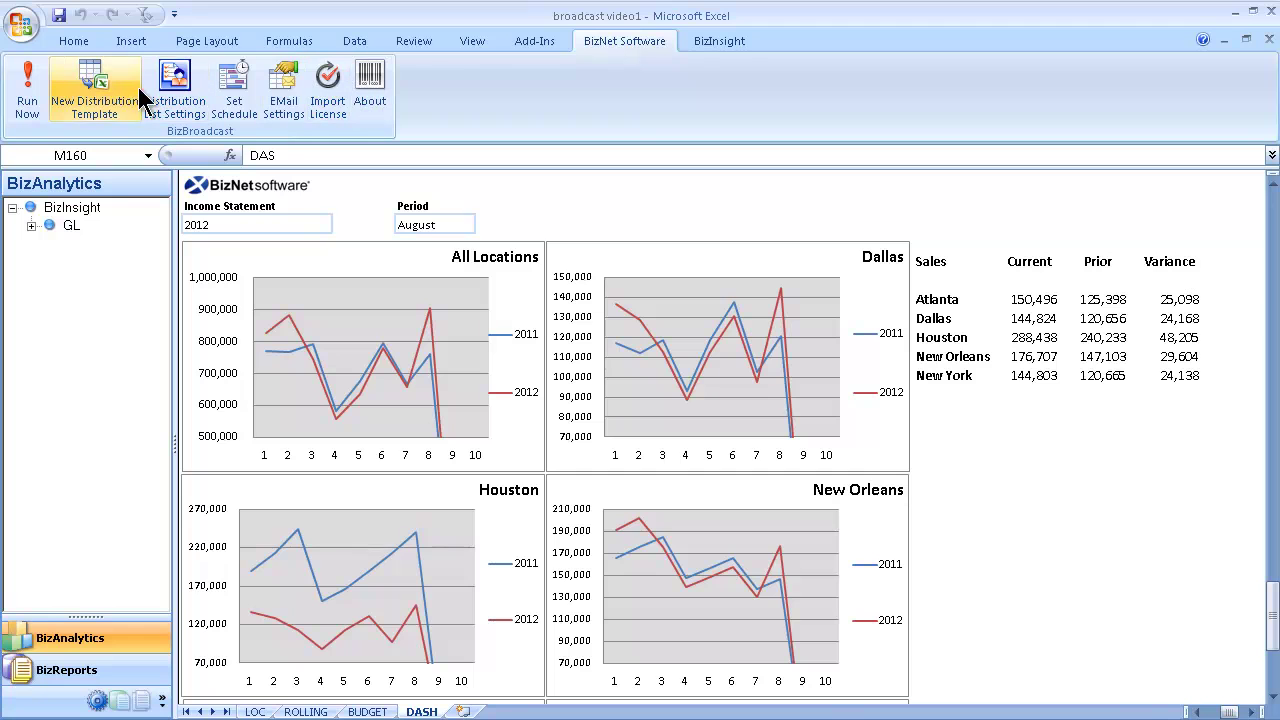
Step: Create a new distribution template and set row 9's render format to PDF
click(105, 101)
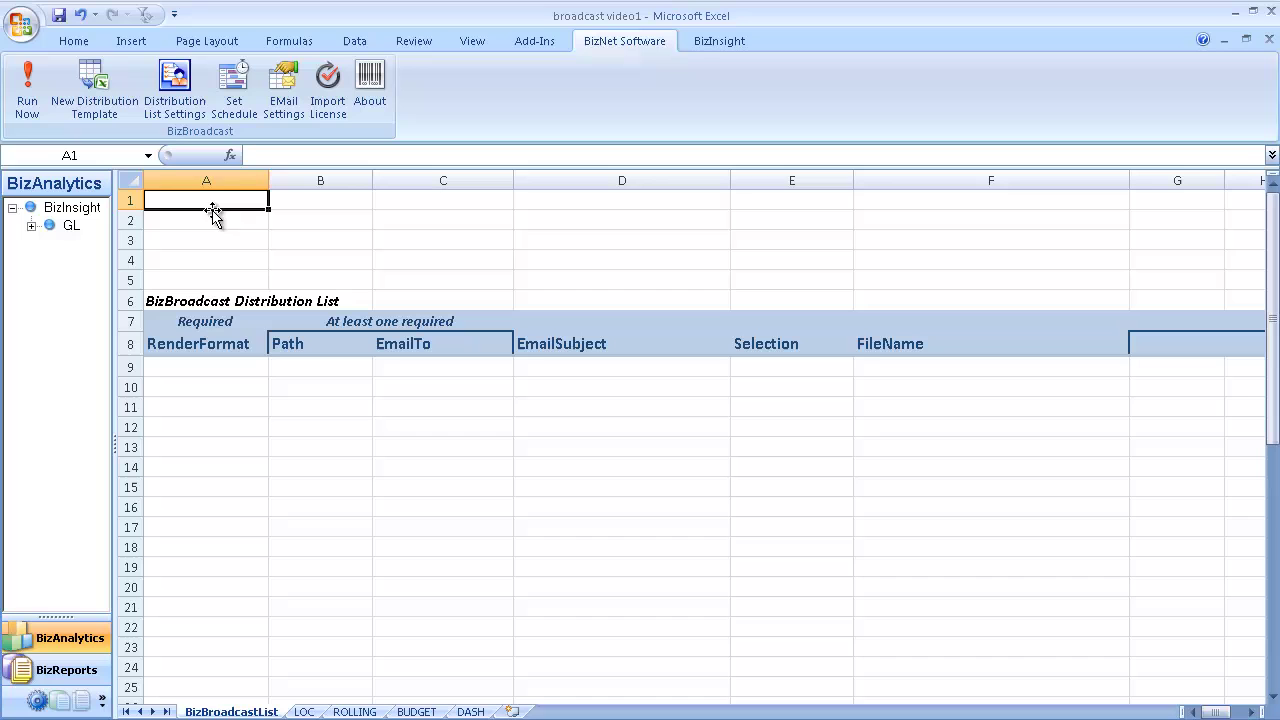
click(263, 364)
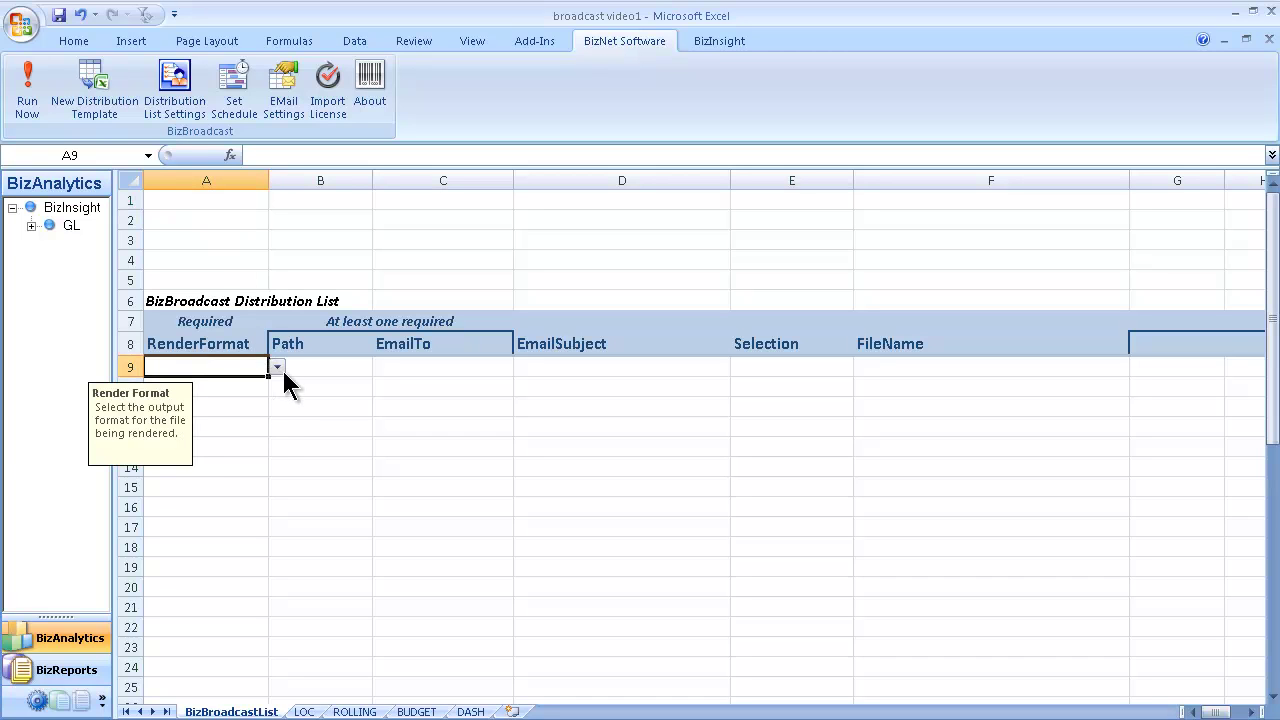
click(278, 368)
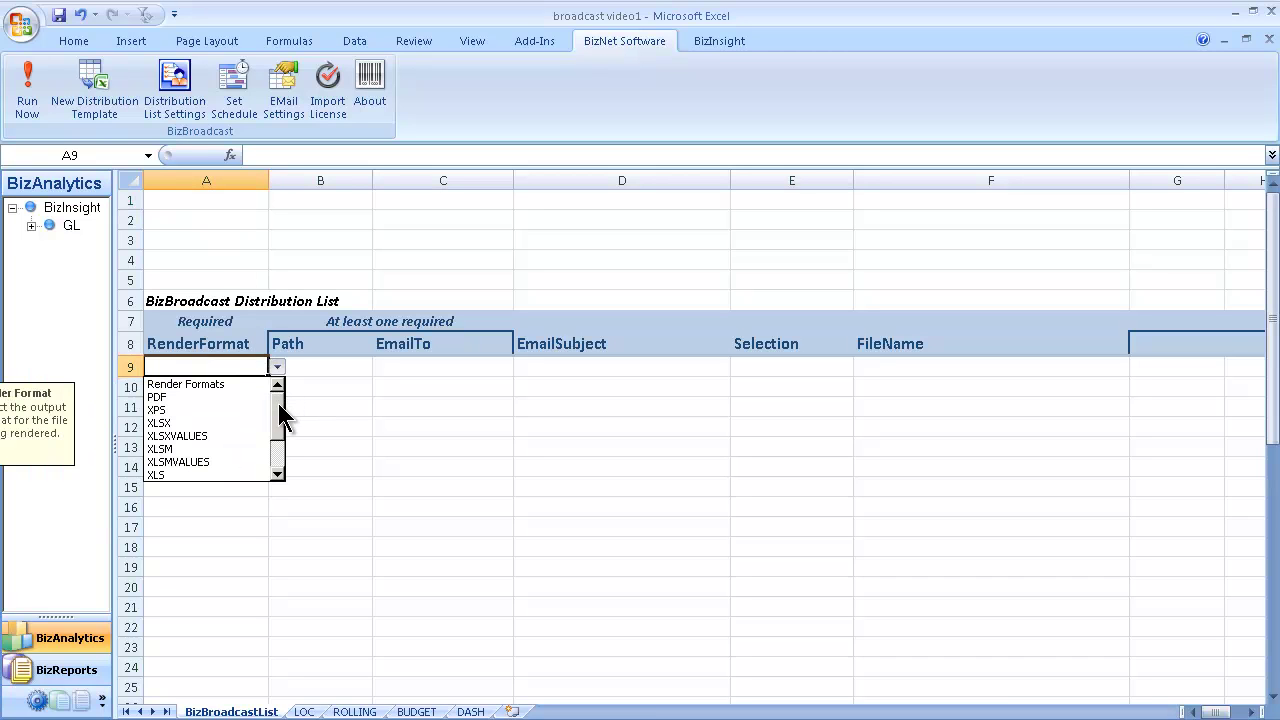
drag(280, 418, 280, 395)
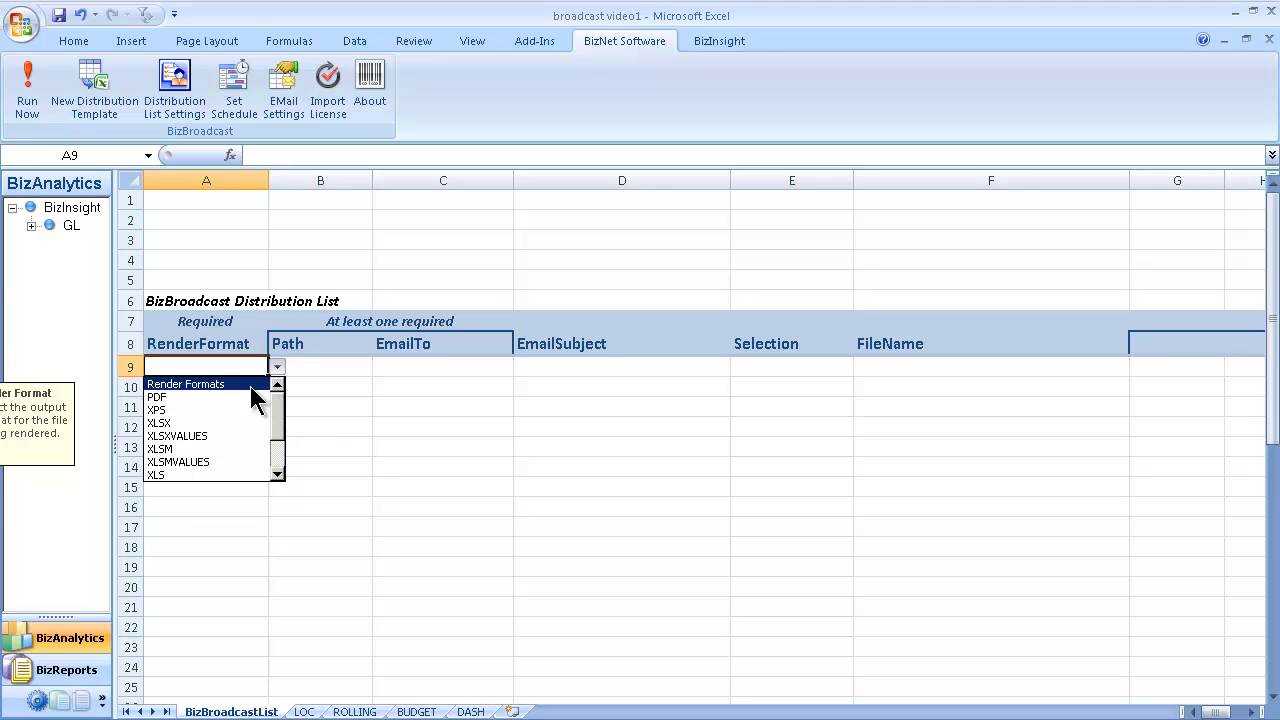
click(252, 398)
Step: Enter the CEO's e-mail address as row 9's recipient in C9
key(Tab)
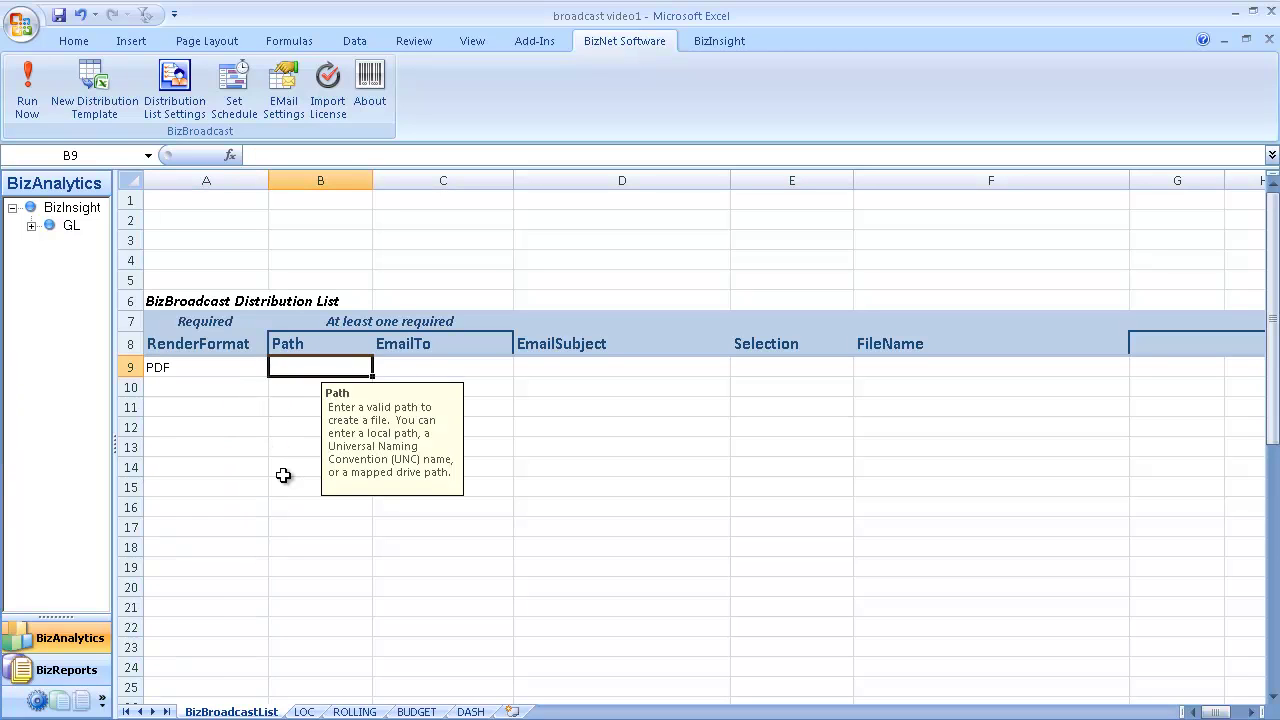
key(Tab)
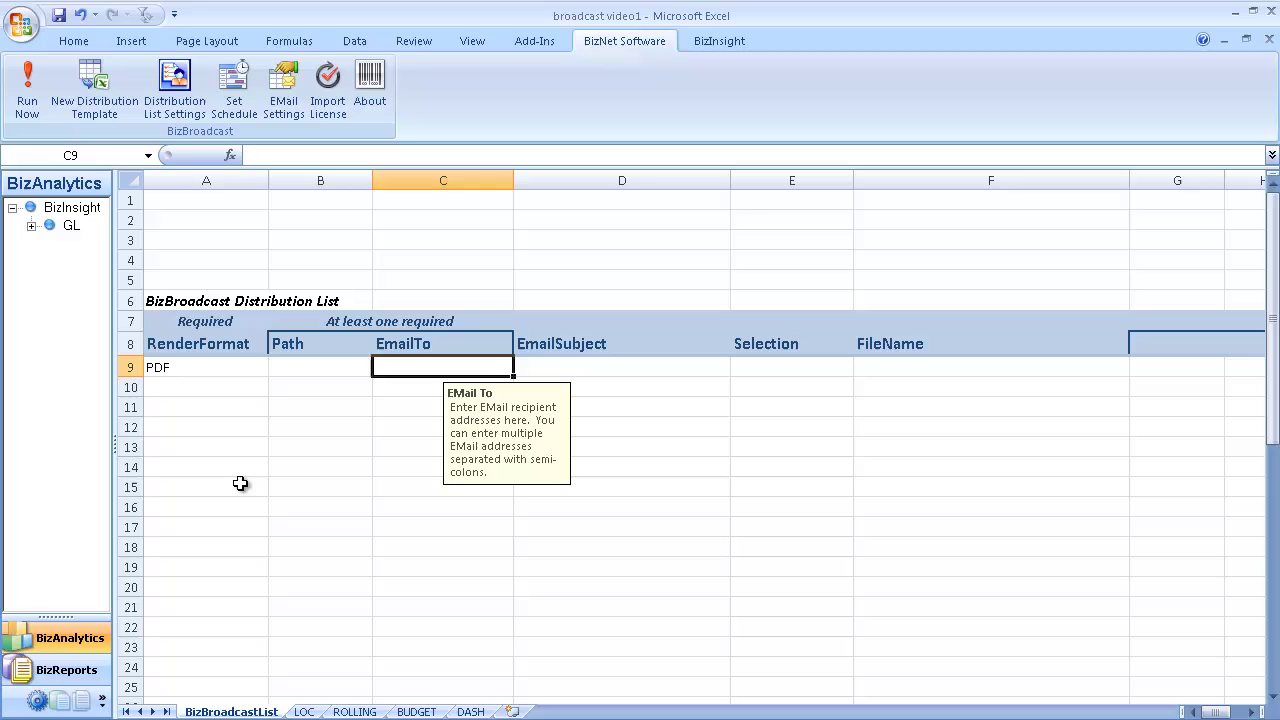
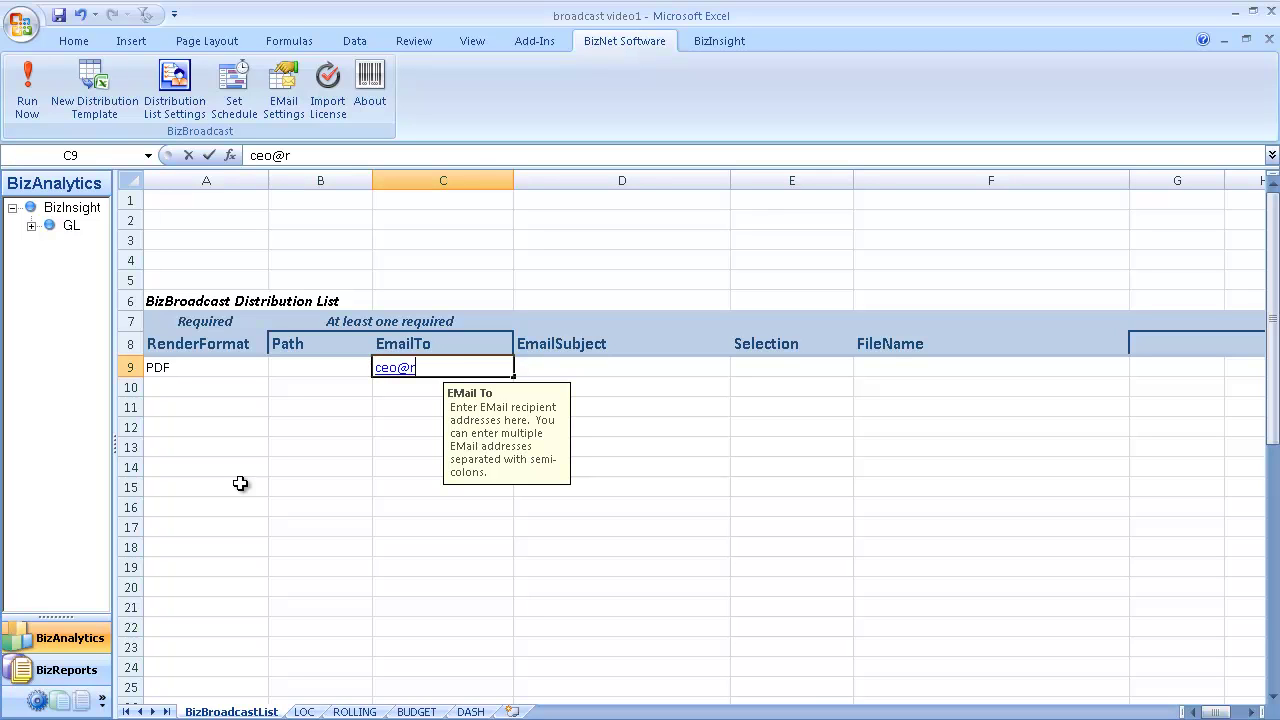
key(Tab)
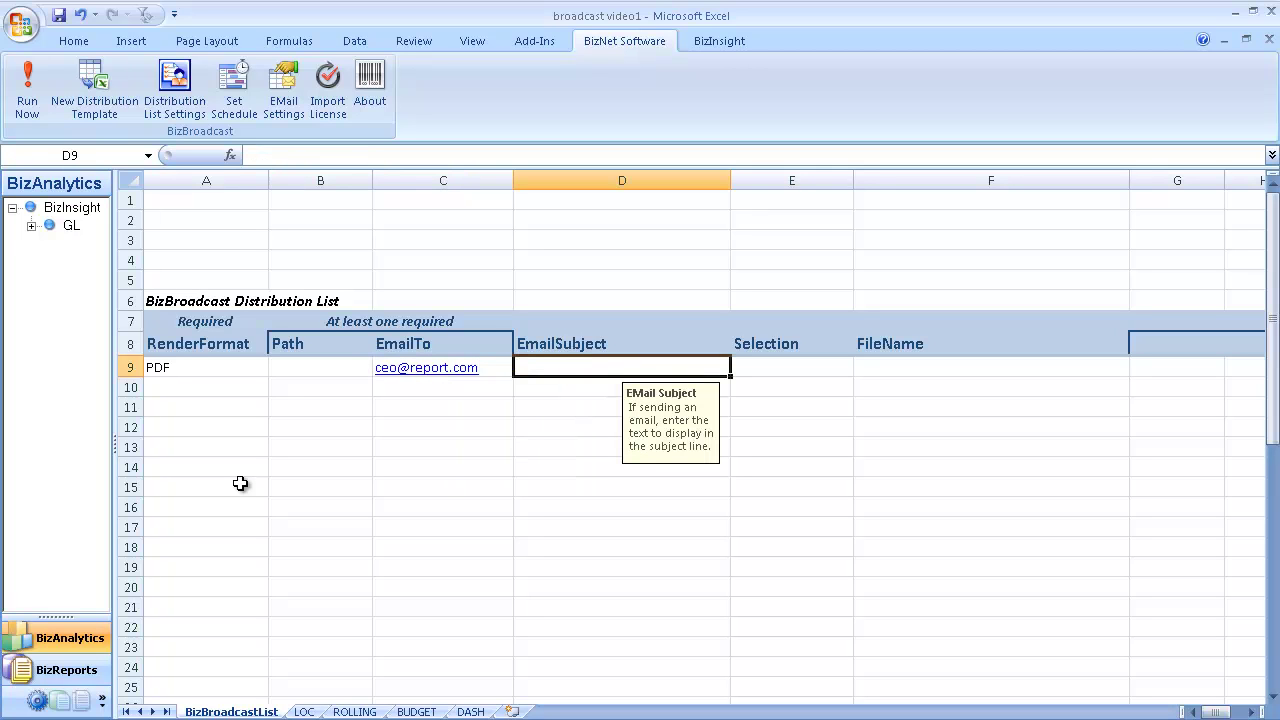
Step: In row 9, set subject ="monthly report - "&E9, selection dash;rolling, and file name =D9
text(=)
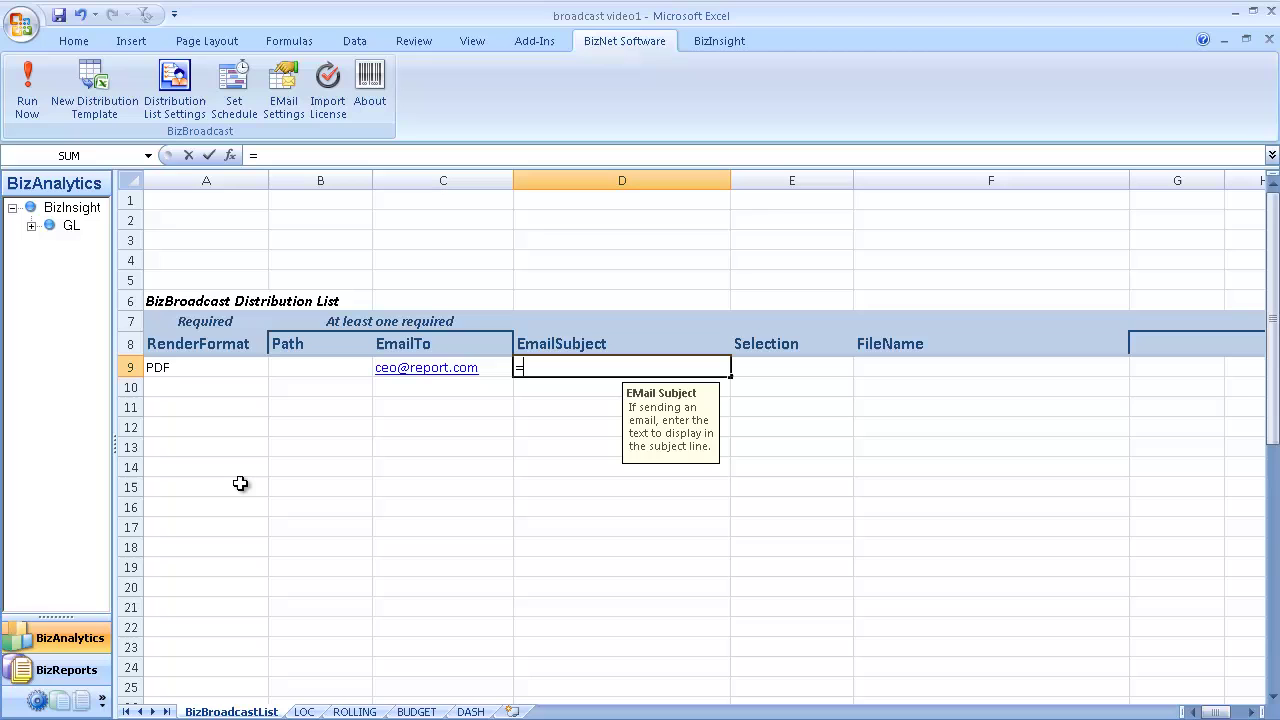
text("monthly report - "&)
key(Right)
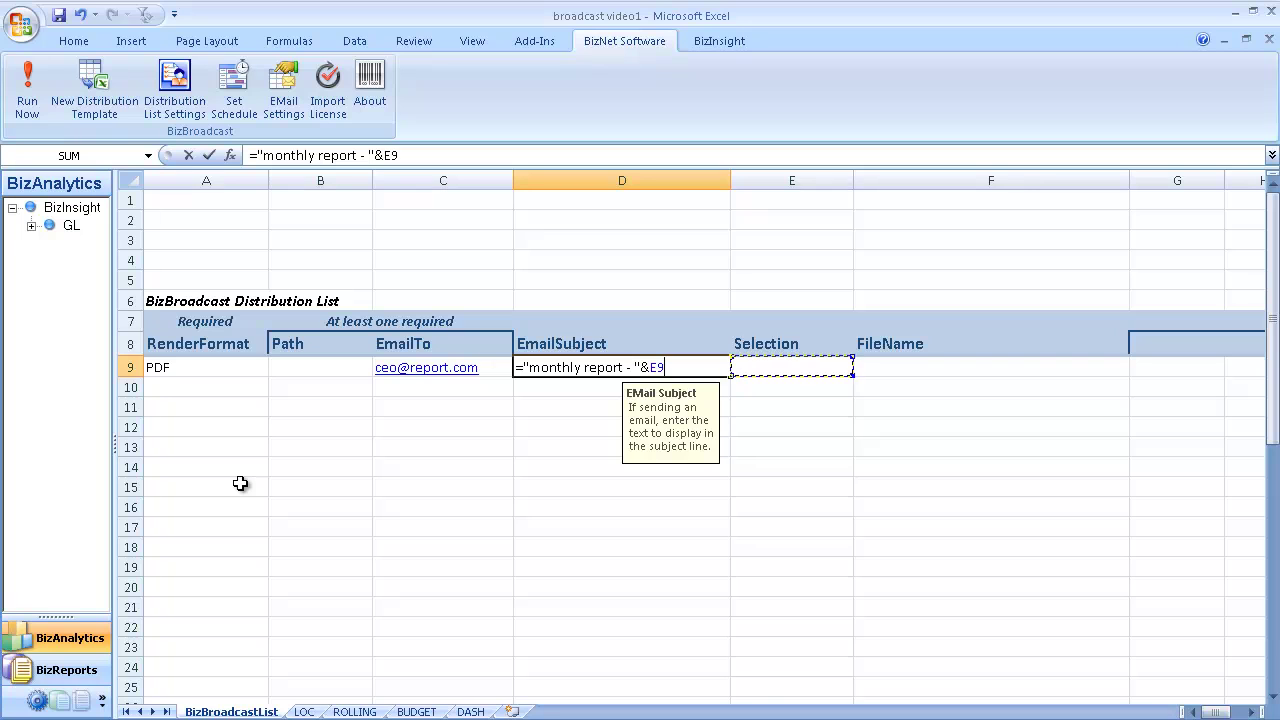
key(Tab)
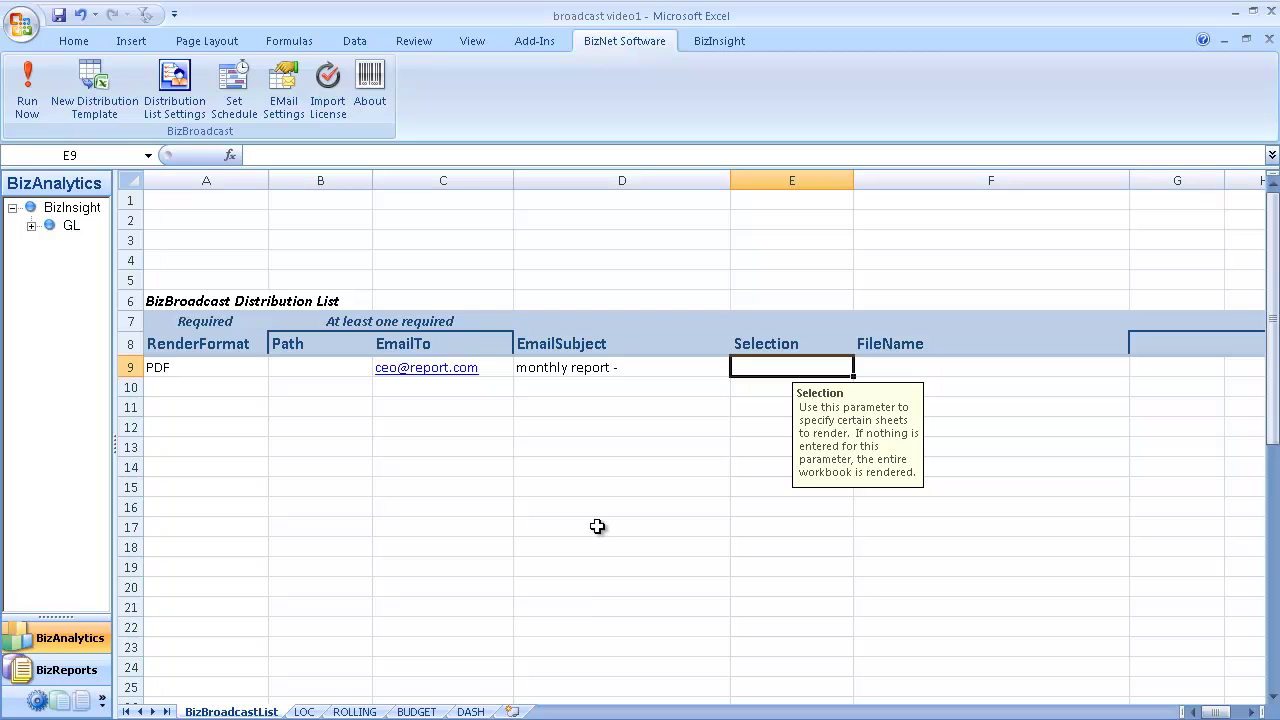
text(dash)
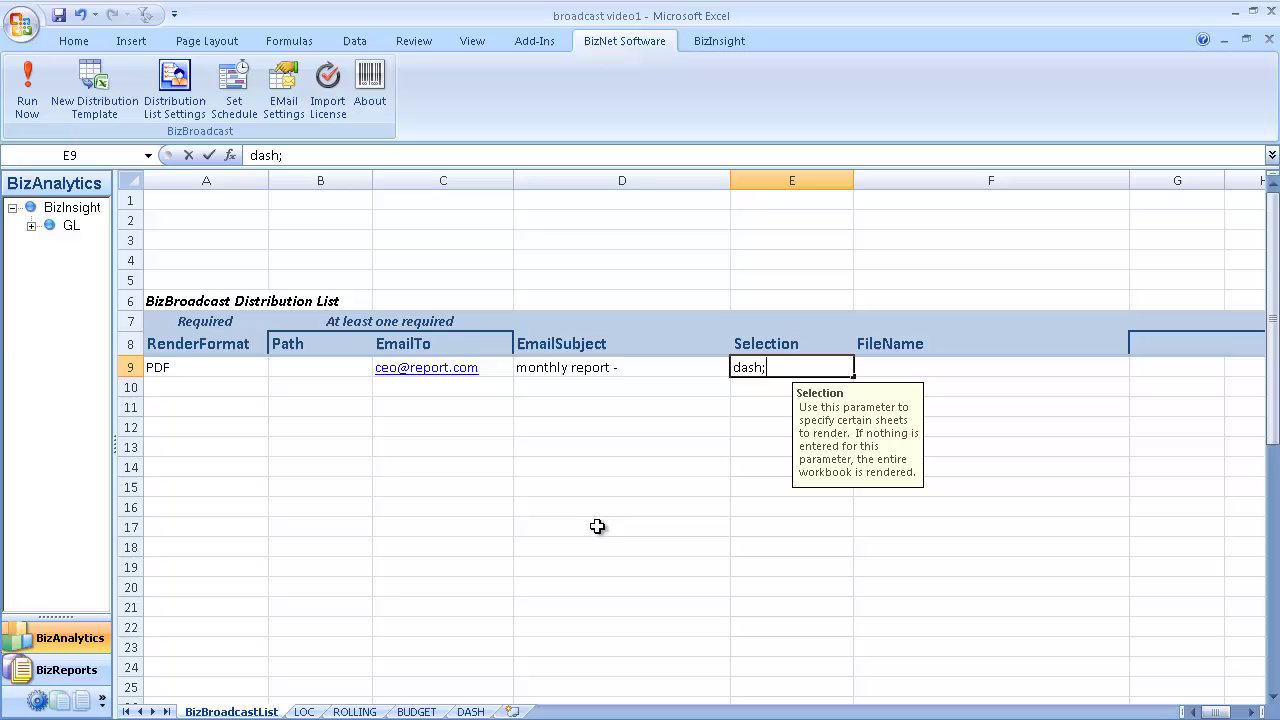
text(;rolling)
key(Tab)
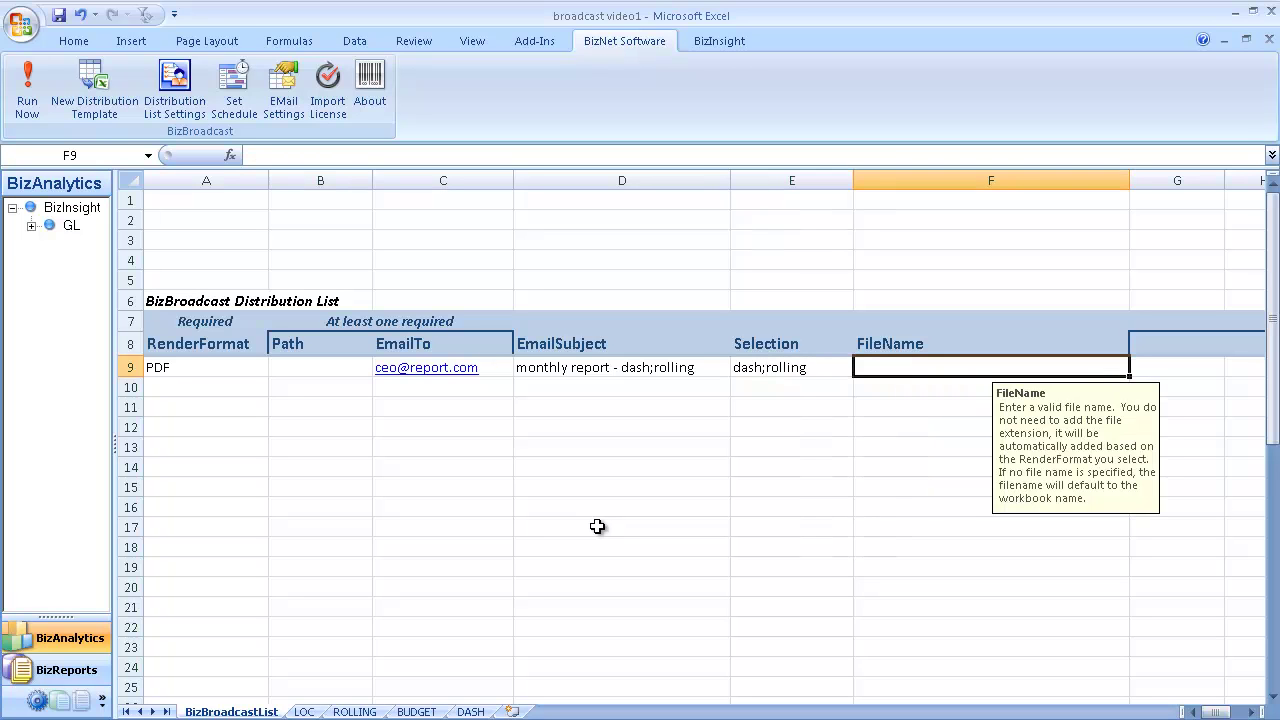
text(=)
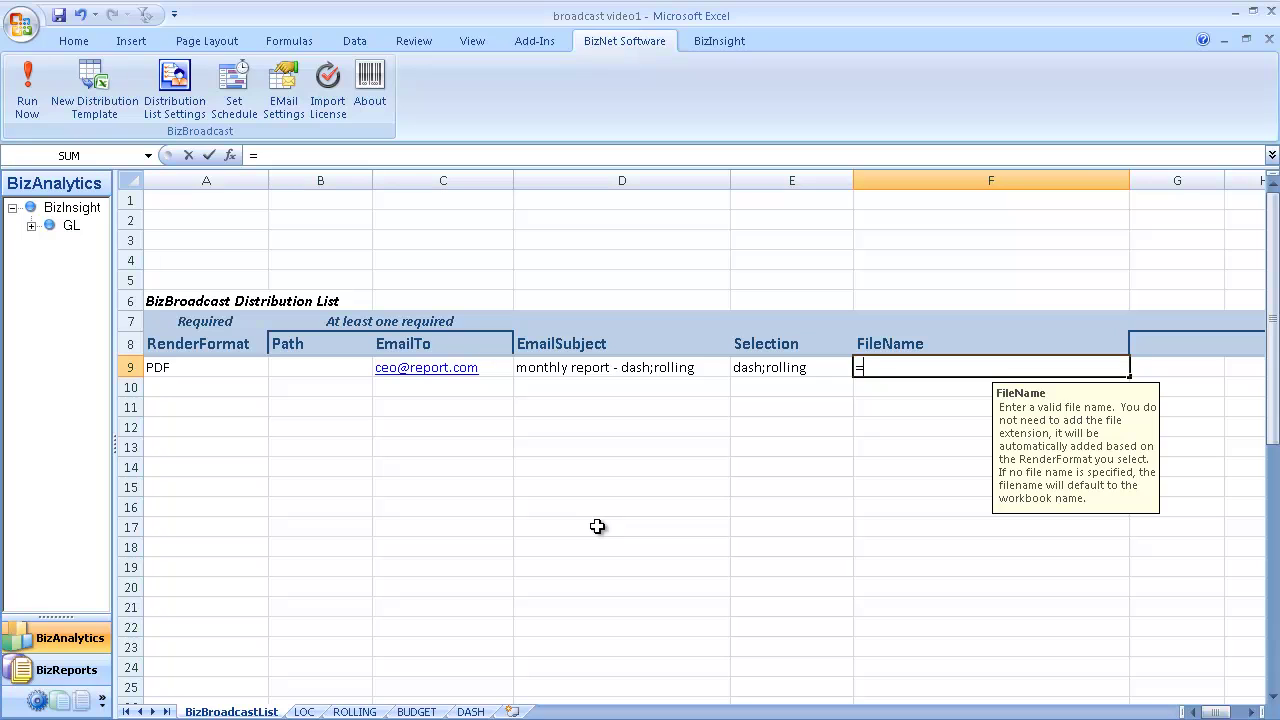
key(Left)
key(Left)
key(Tab)
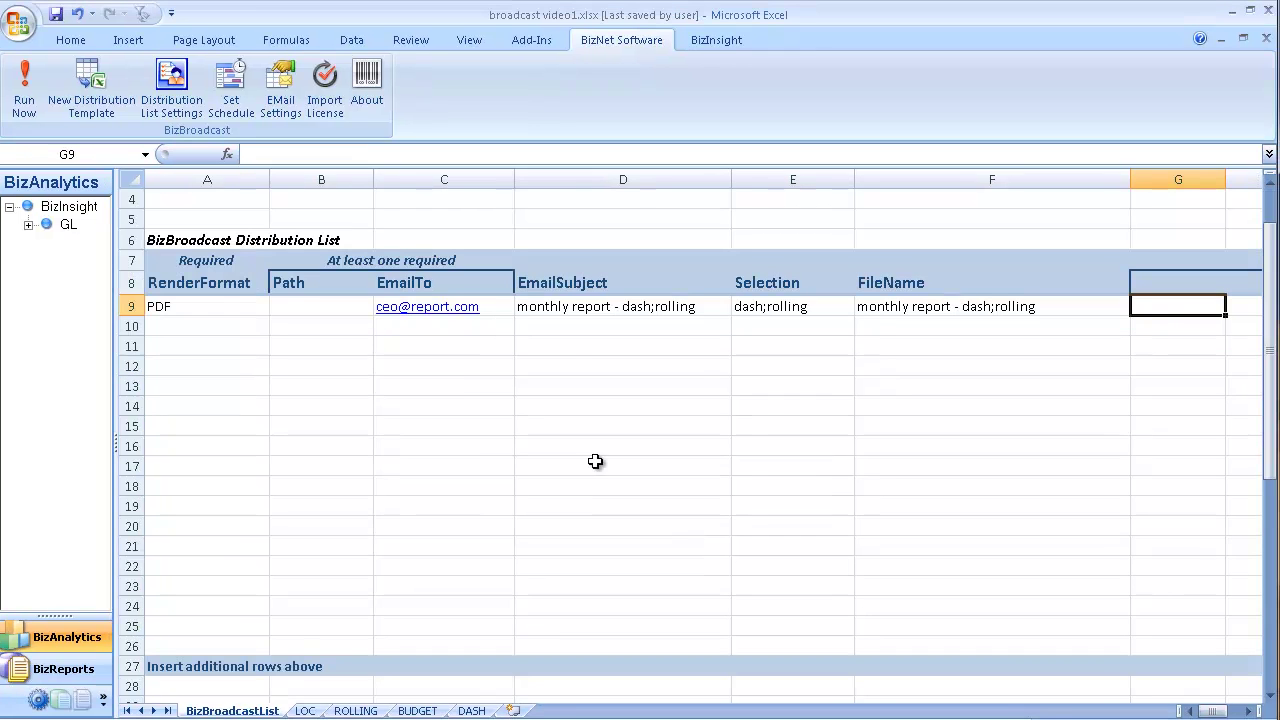
Step: Run the BizBroadcast distribution now
click(25, 107)
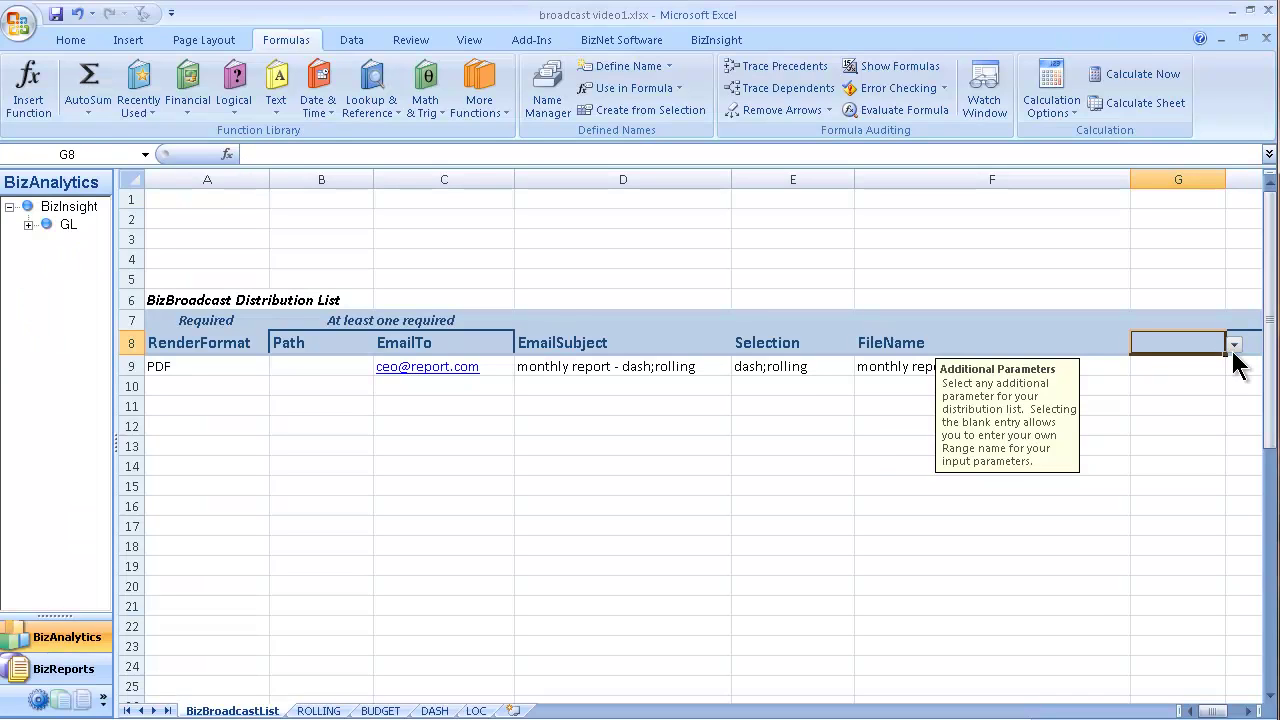
Step: Open the additional-parameters list in cell G8
click(1234, 345)
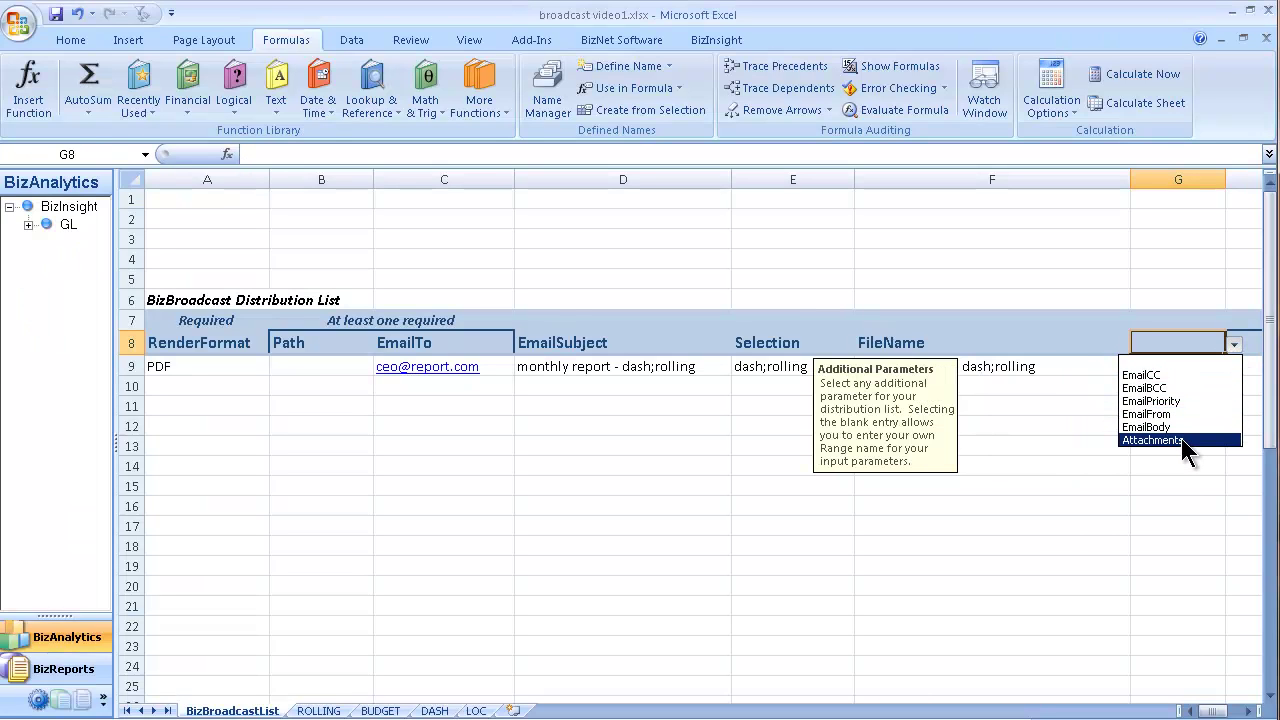
Step: Add a custom parameter column headed 'location' in G8
click(1185, 361)
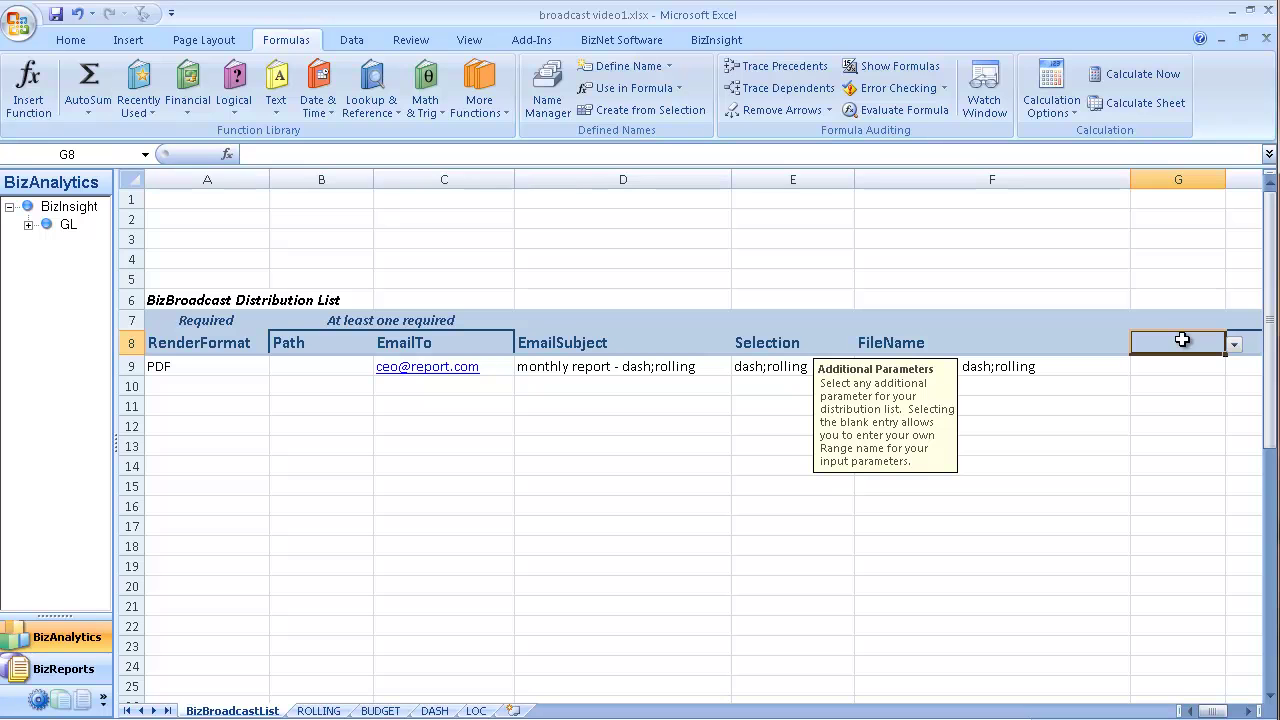
text(location)
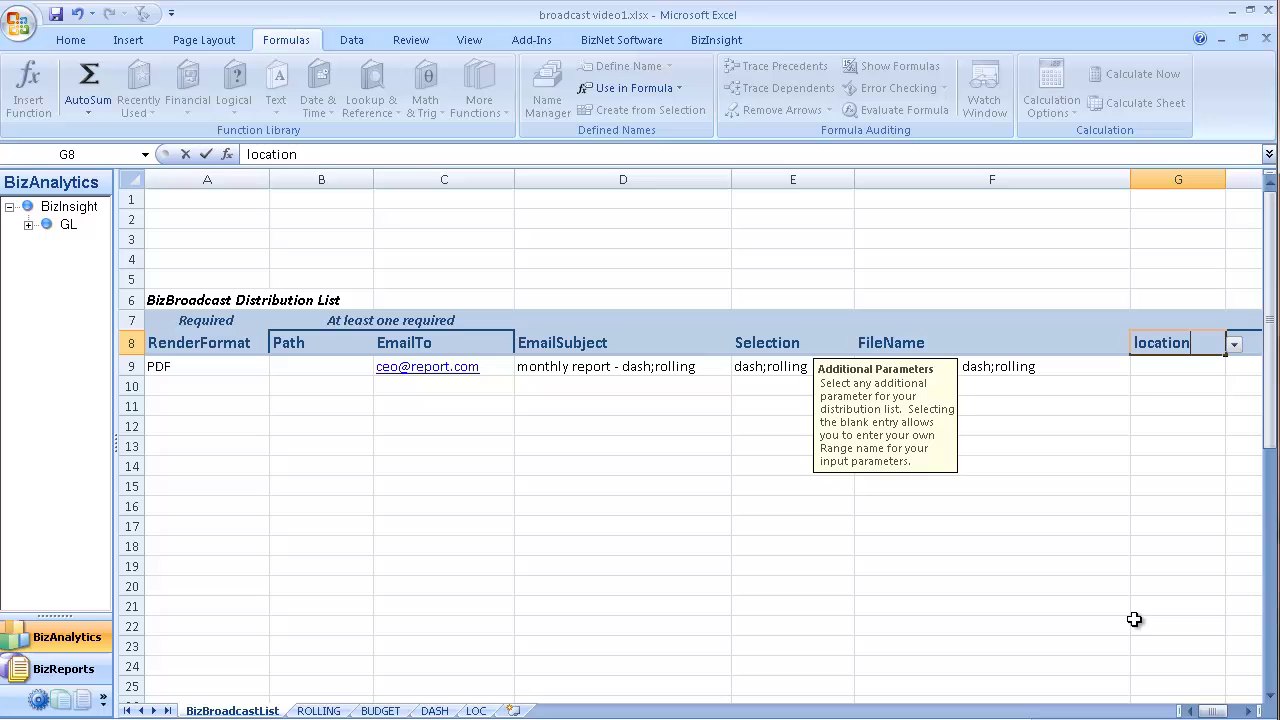
key(Return)
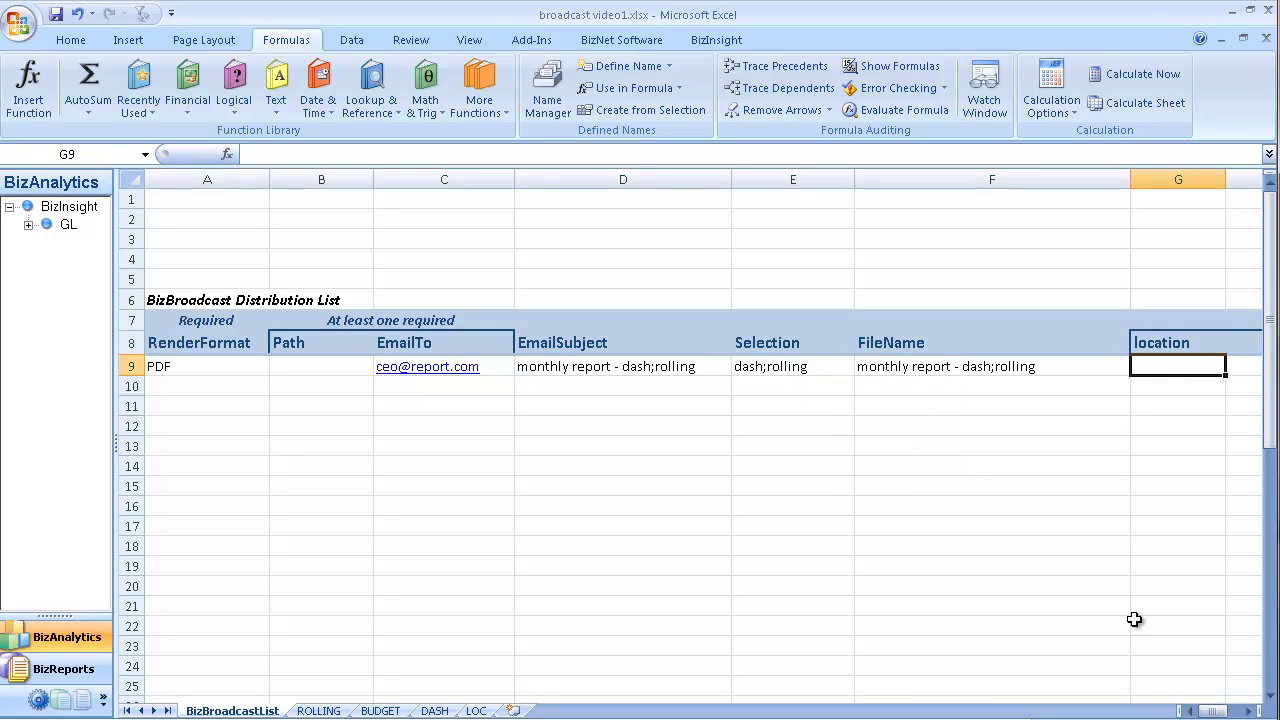
Step: On the LOC sheet, name the All Locations cell J2 'location' via the Name Box
click(476, 711)
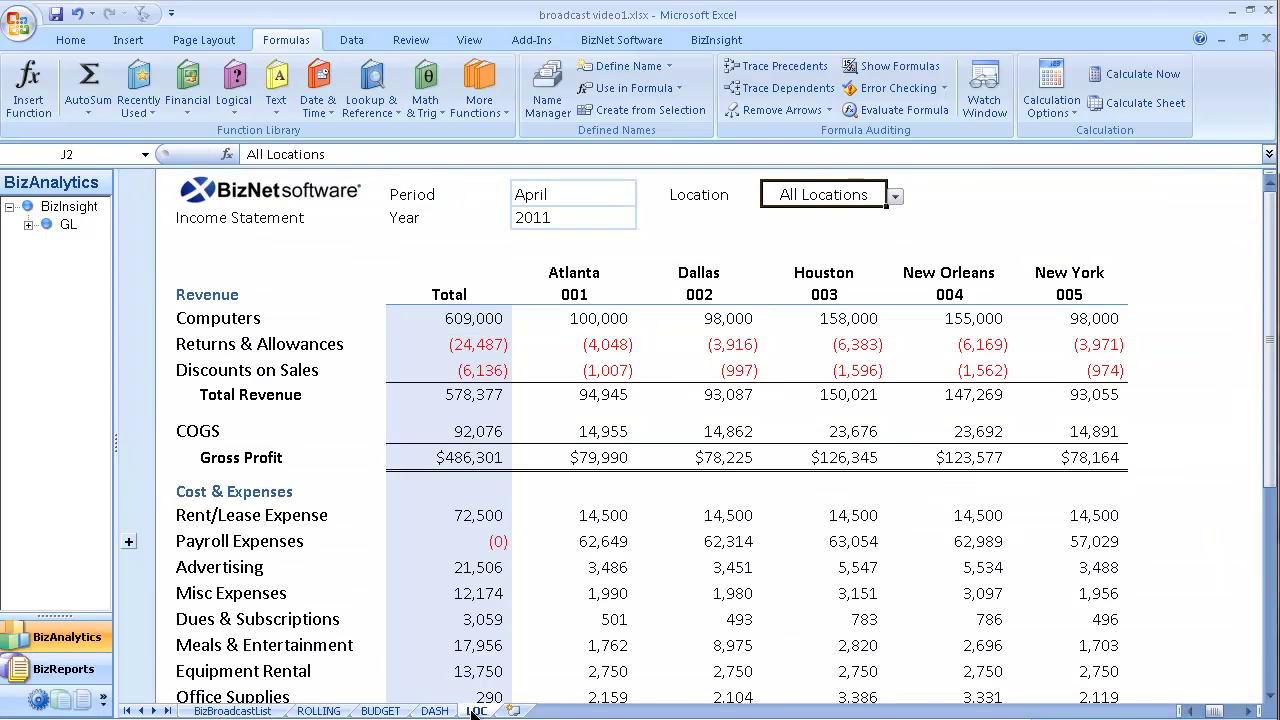
click(824, 290)
click(853, 195)
click(895, 197)
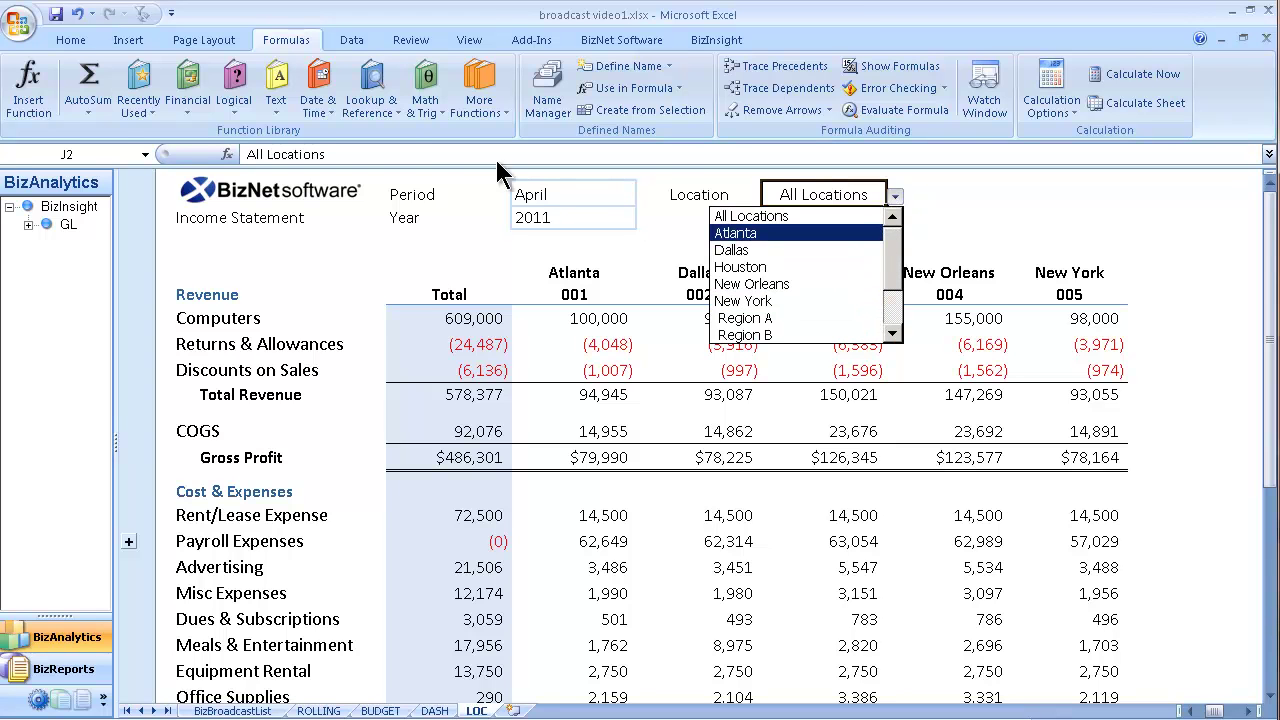
click(120, 152)
click(120, 152)
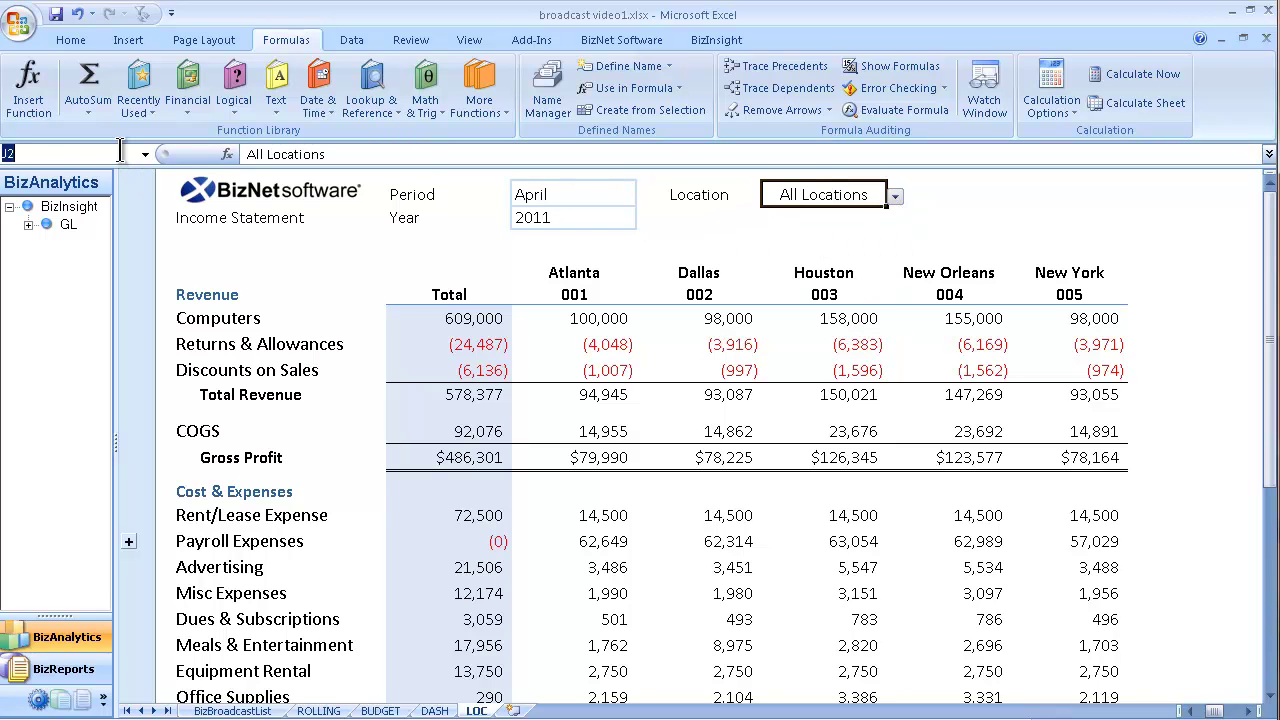
text(location)
key(Return)
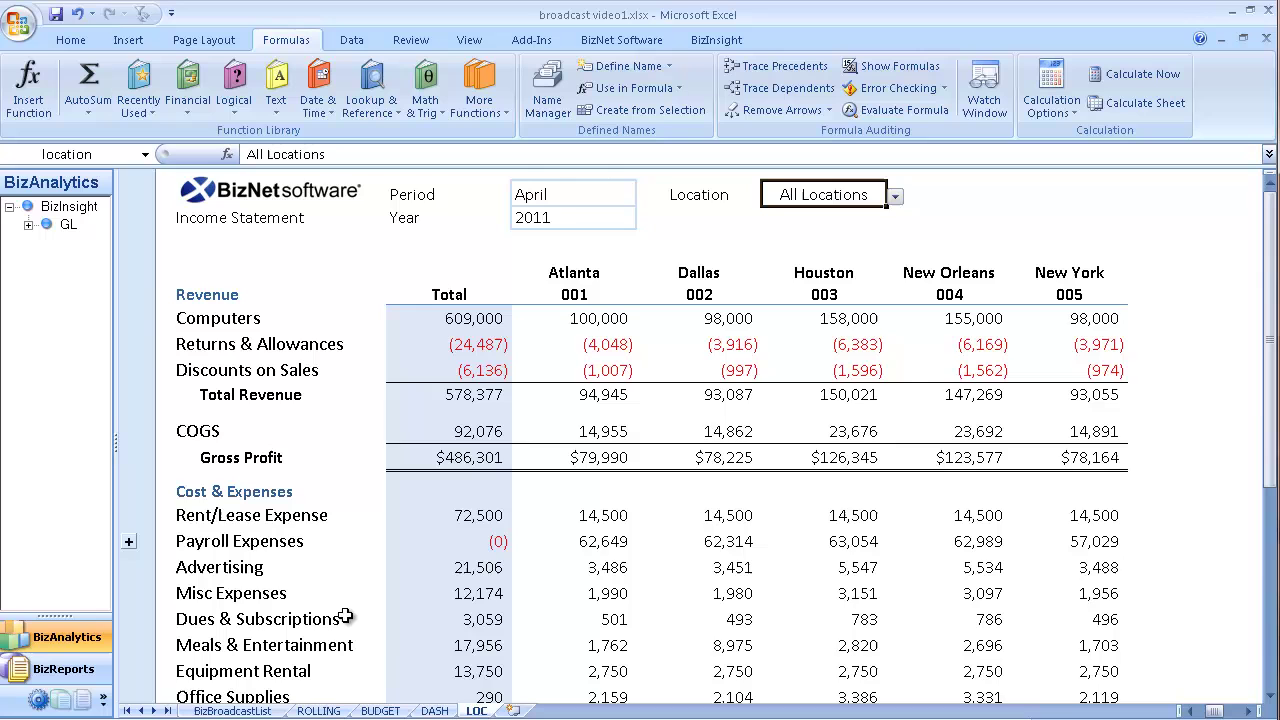
Step: Set row 10's render format to XLSXVALUES on the BizBroadcastList sheet
click(273, 713)
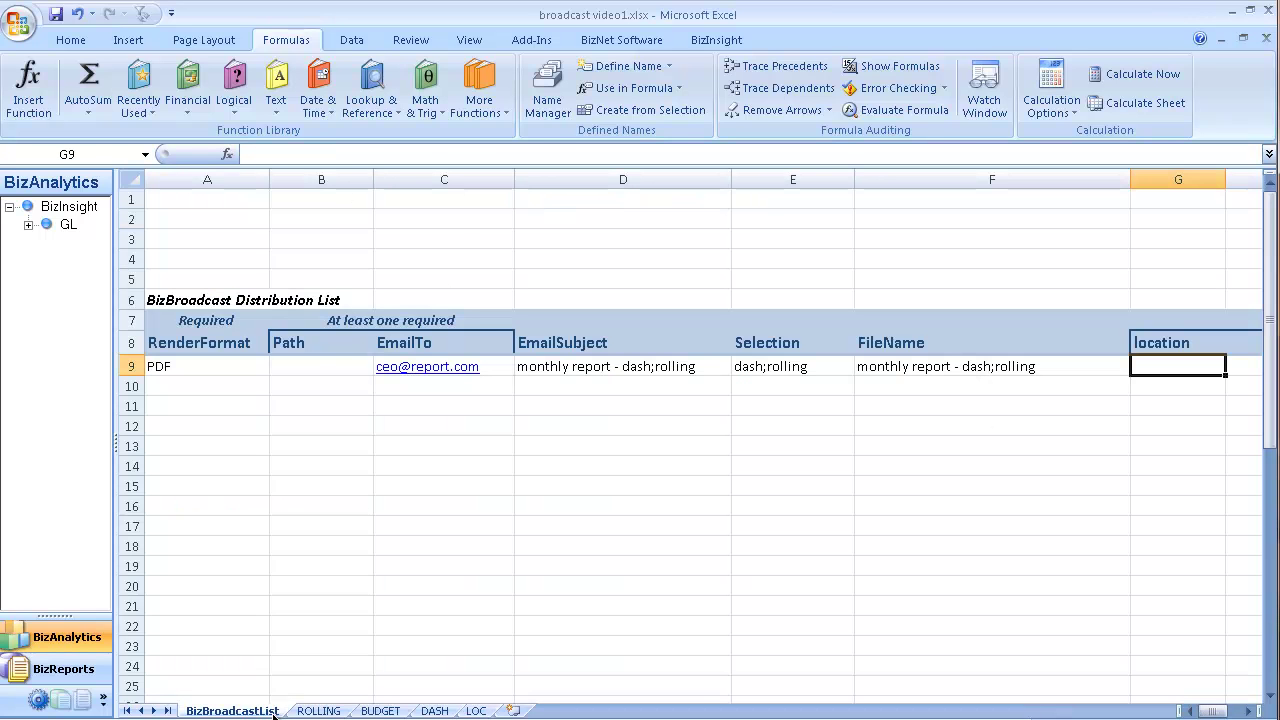
click(150, 387)
click(278, 386)
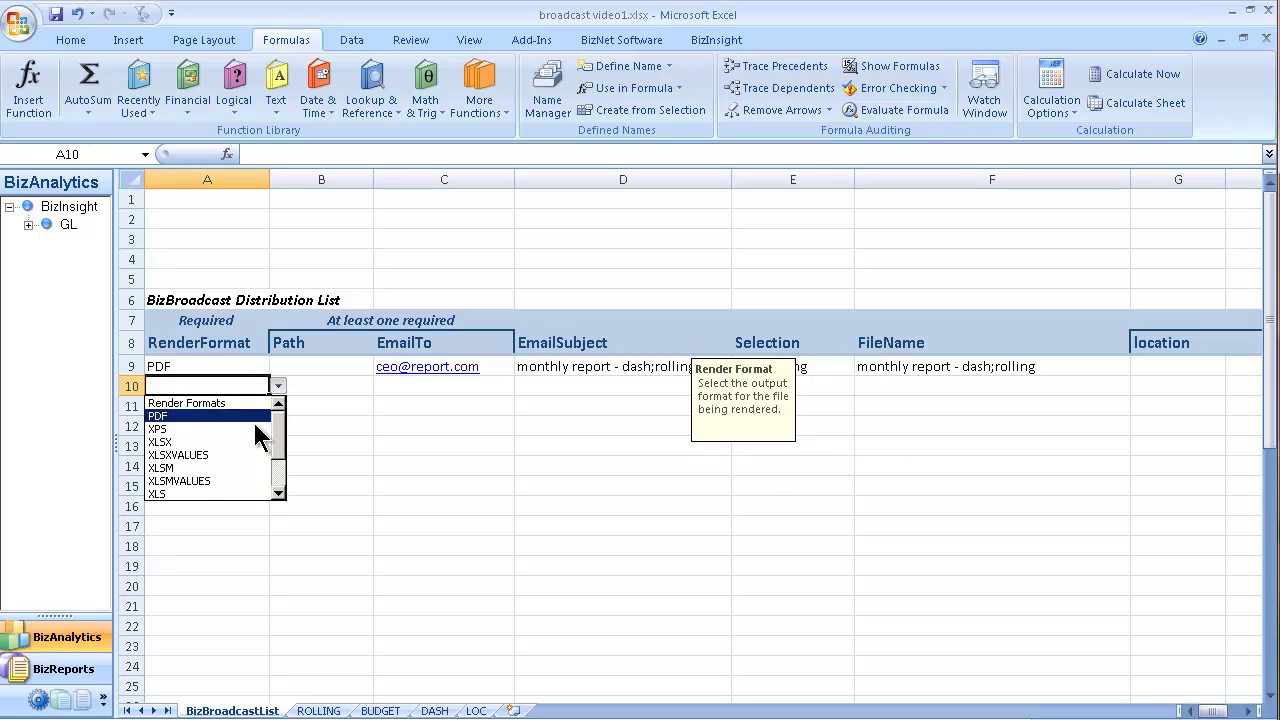
click(250, 454)
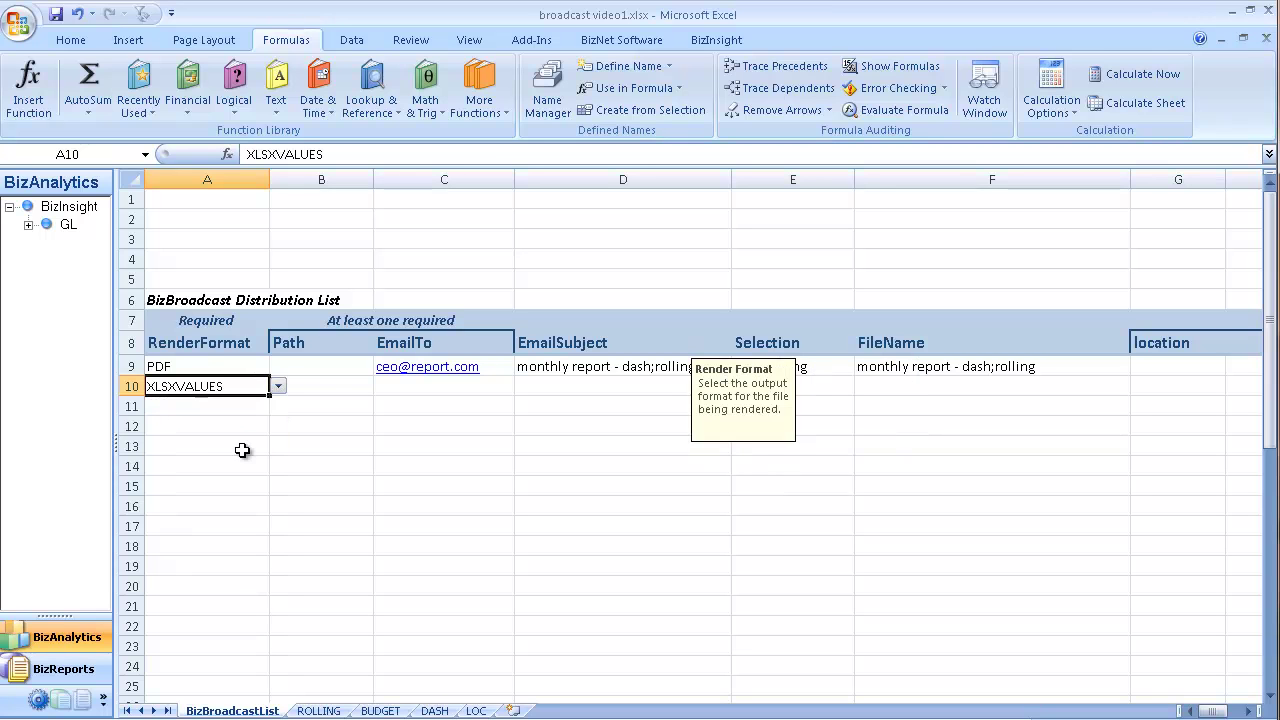
Step: Enter the manager's e-mail address as row 10's recipient in C10
click(322, 383)
key(Tab)
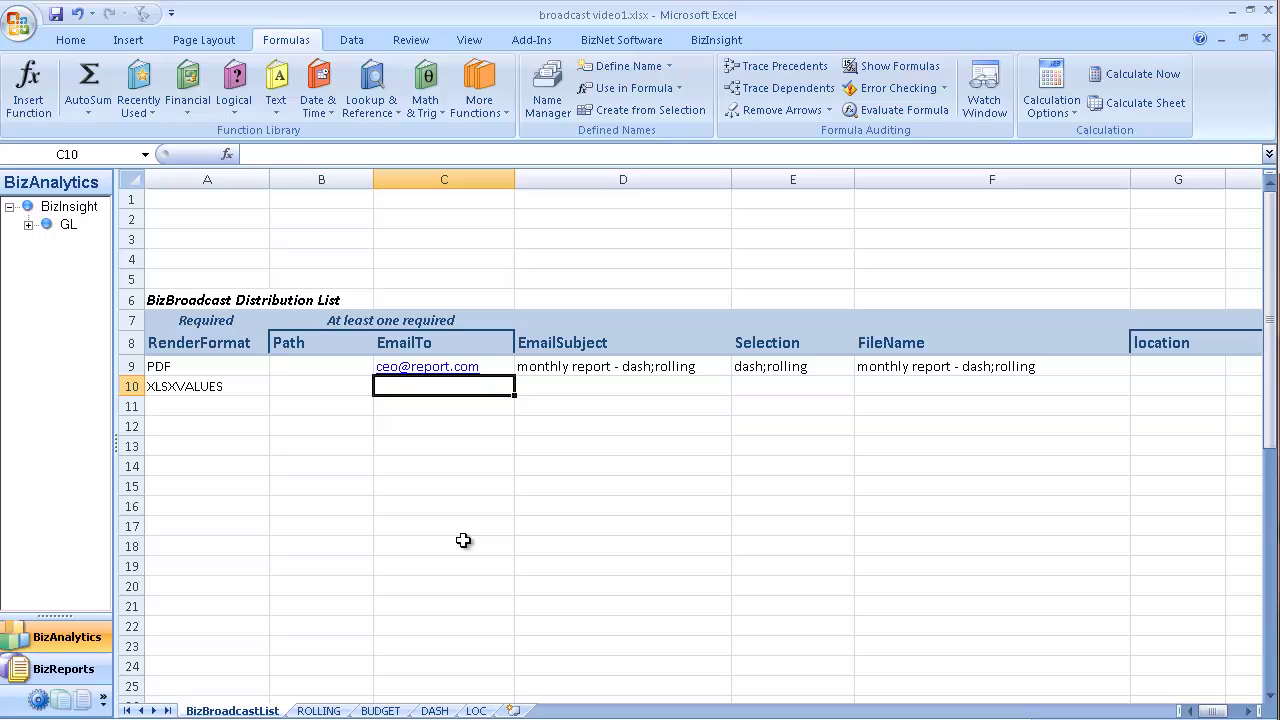
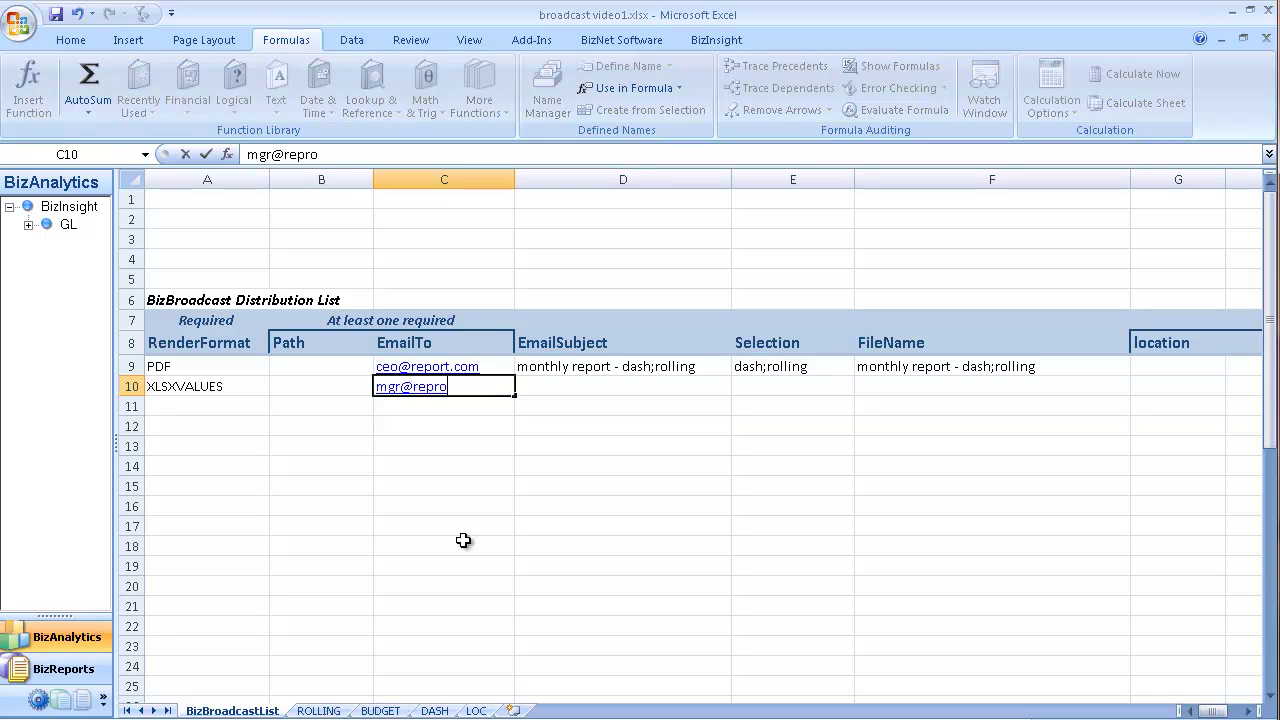
key(Tab)
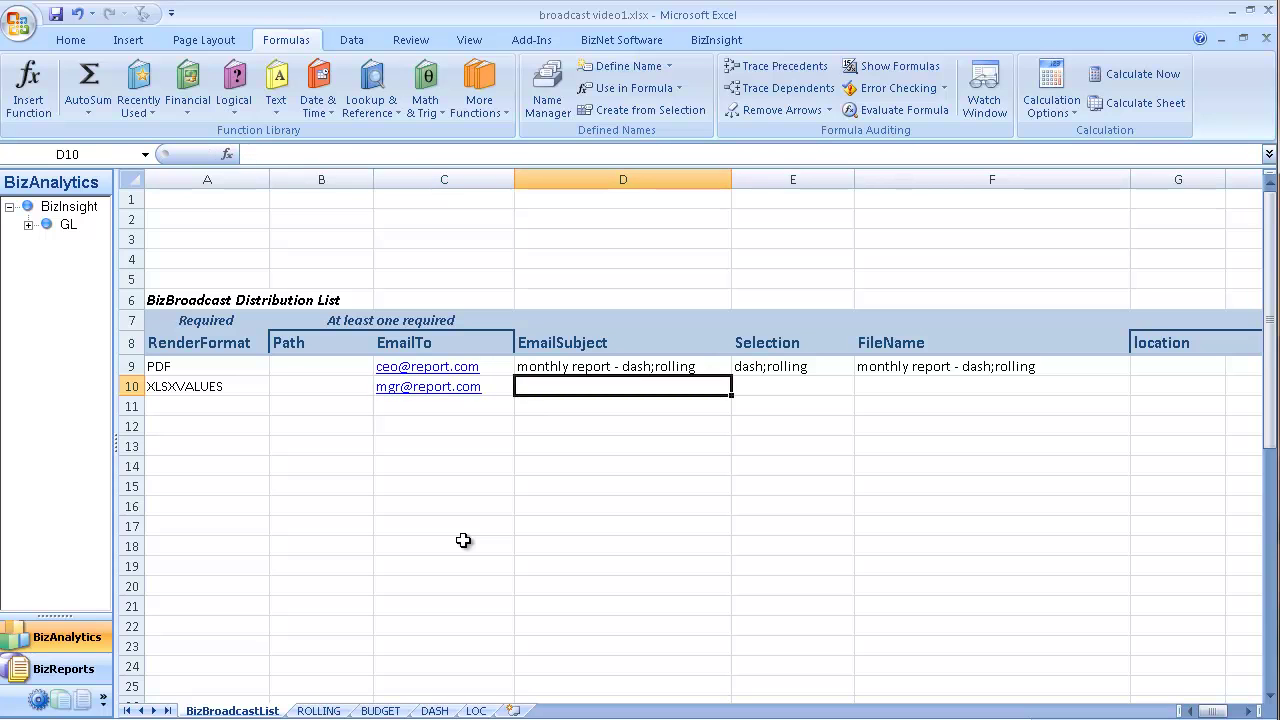
Step: Set row 10's subject ="monthly report - "&G10, selection loc, and file name =D10
text(=)
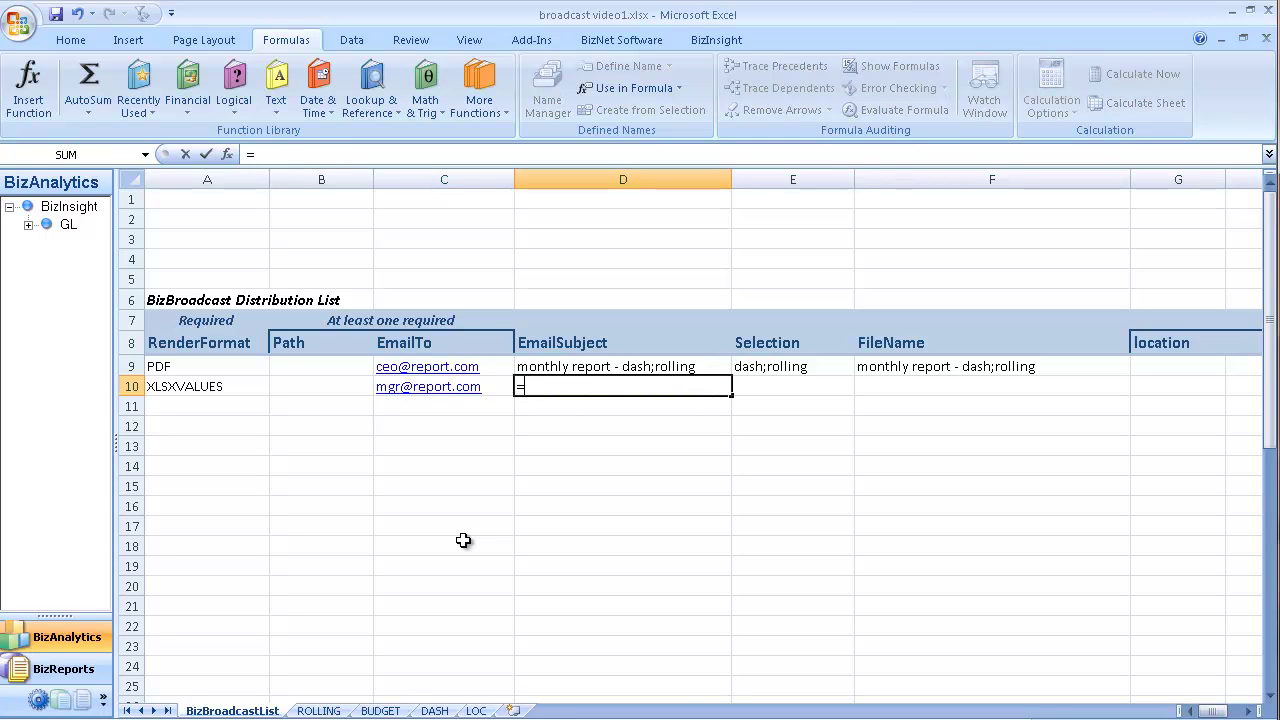
text("monthly)
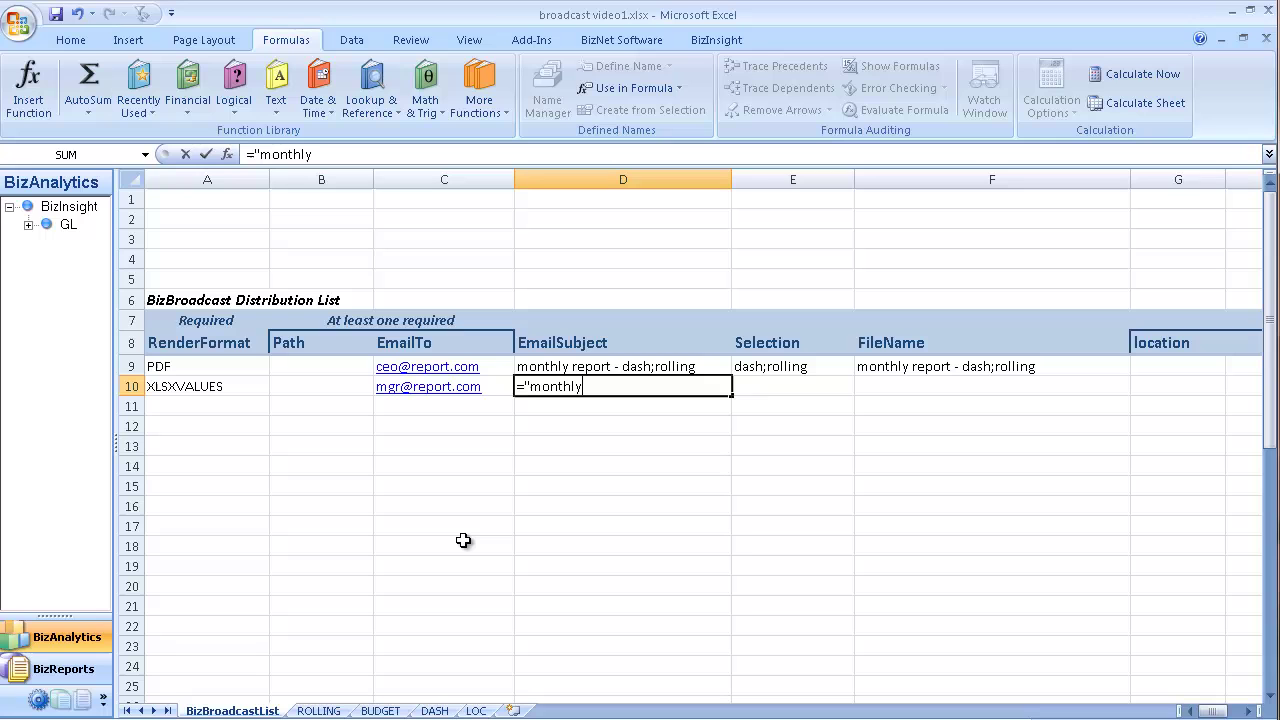
text( repor)
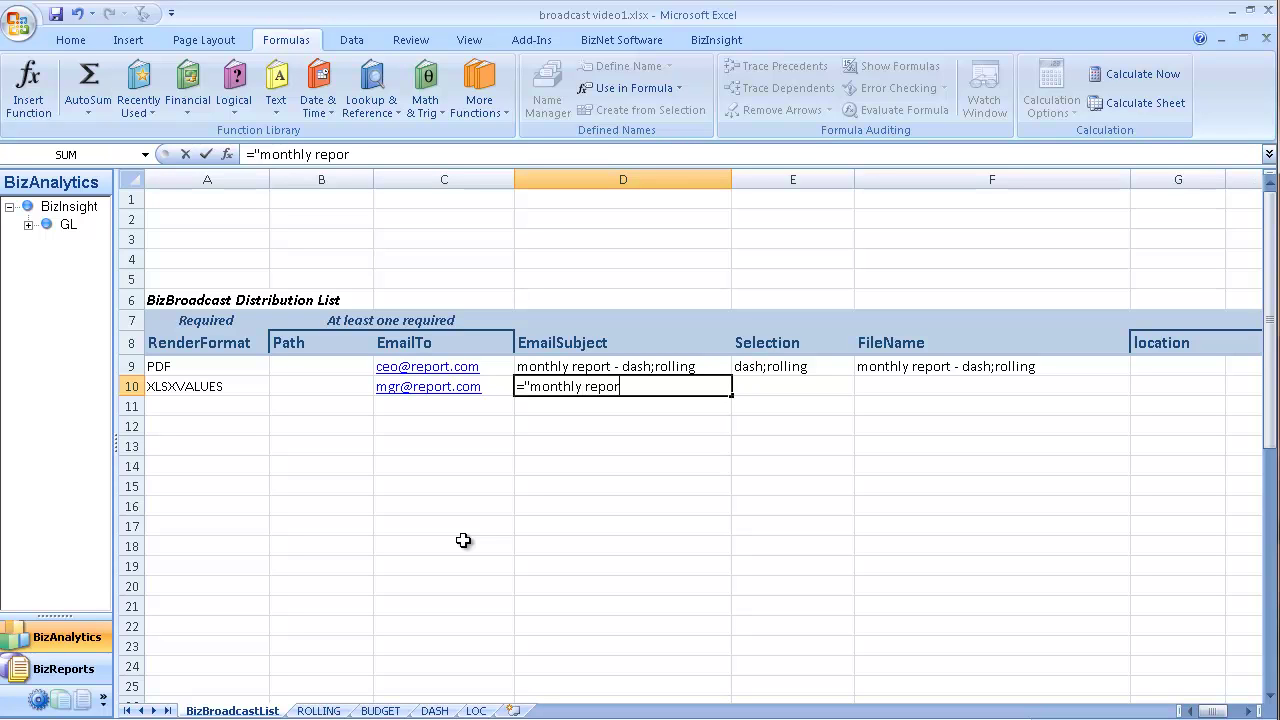
text(t - "&)
key(Right)
key(Right)
key(Right)
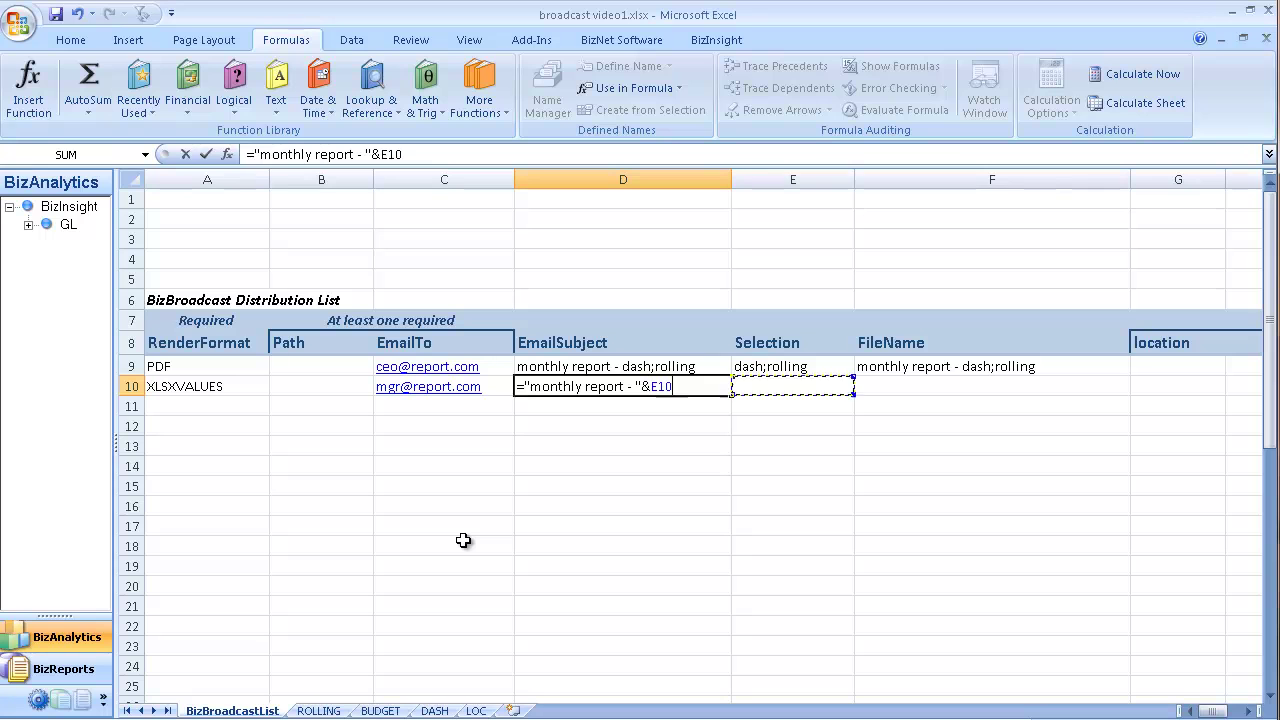
key(Tab)
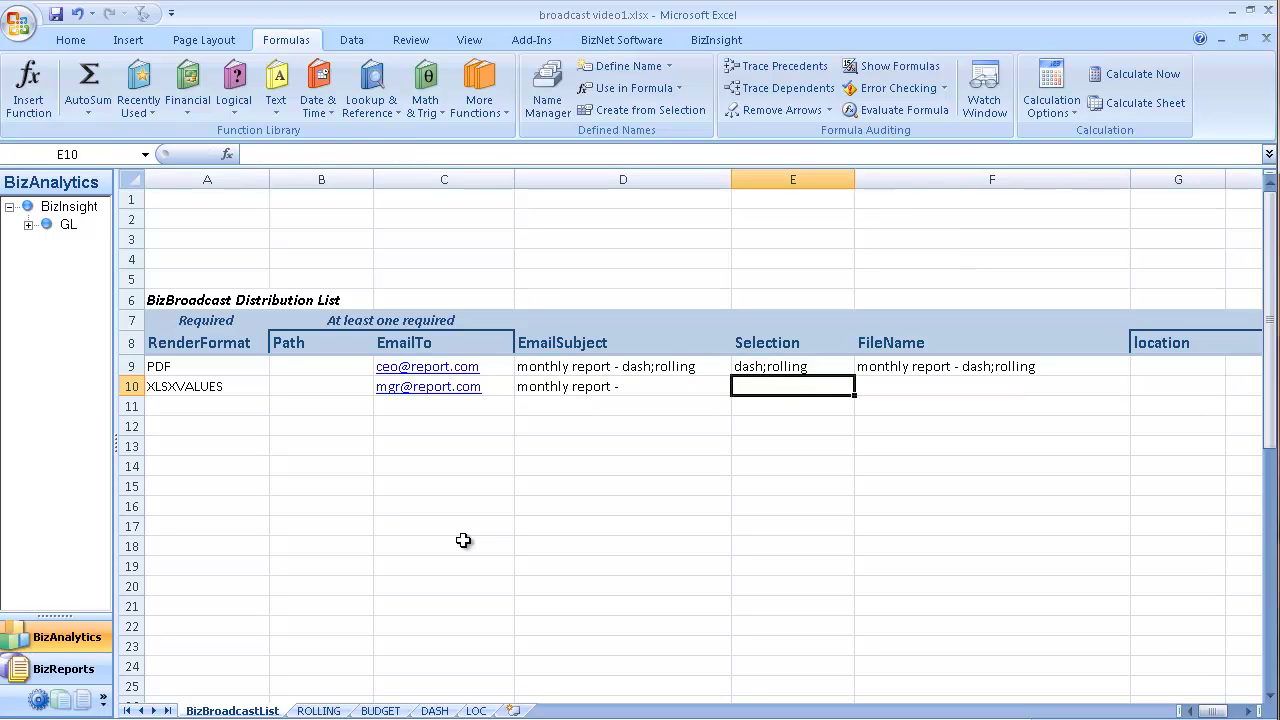
text(loc)
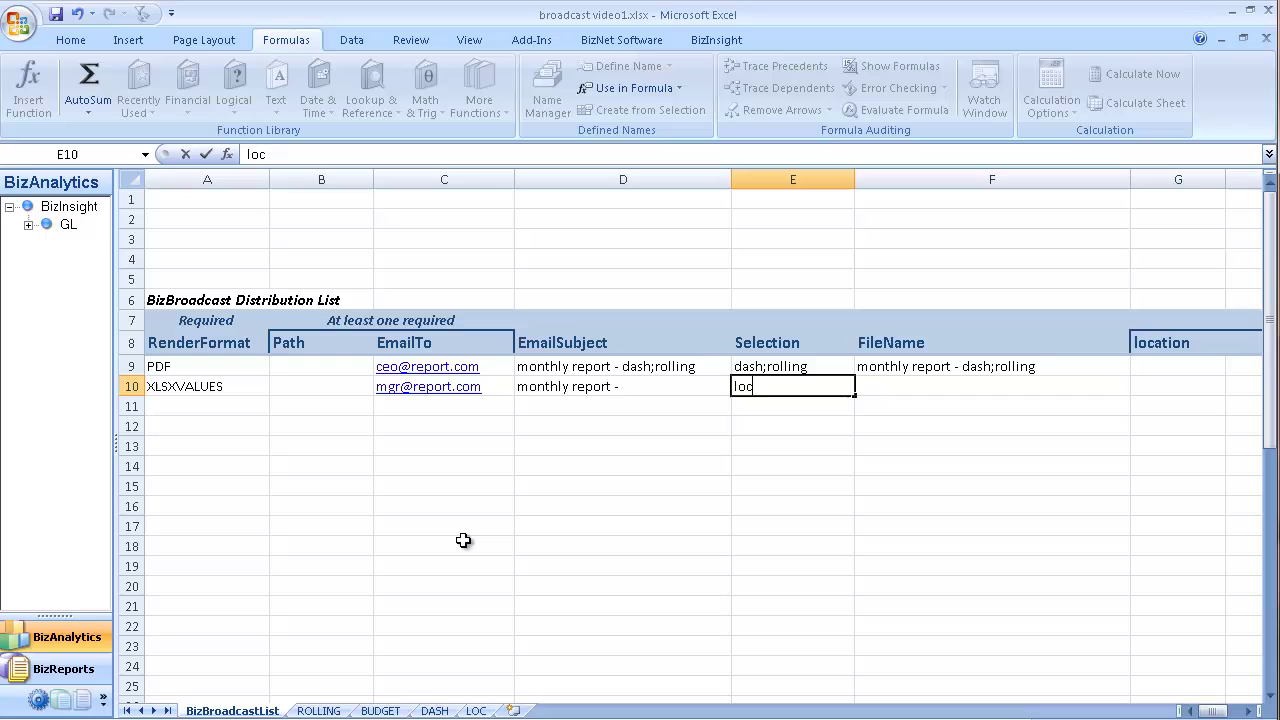
key(Tab)
text(=)
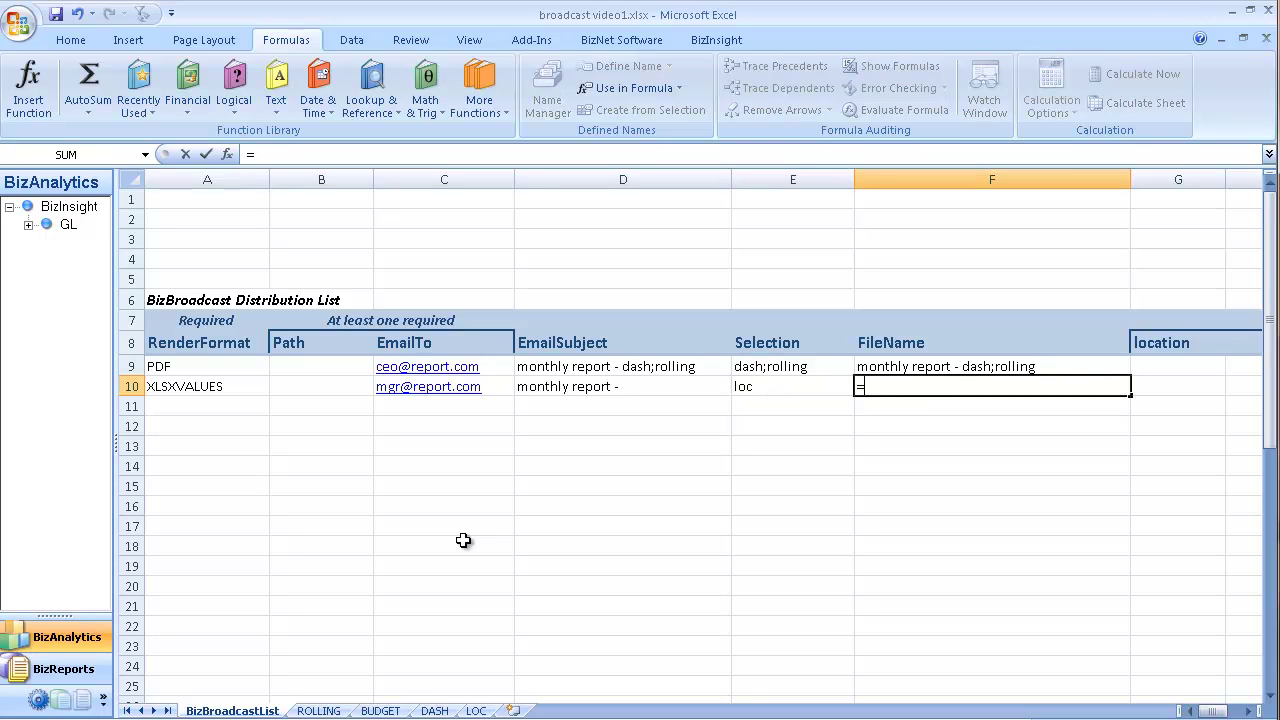
key(Left)
key(Left)
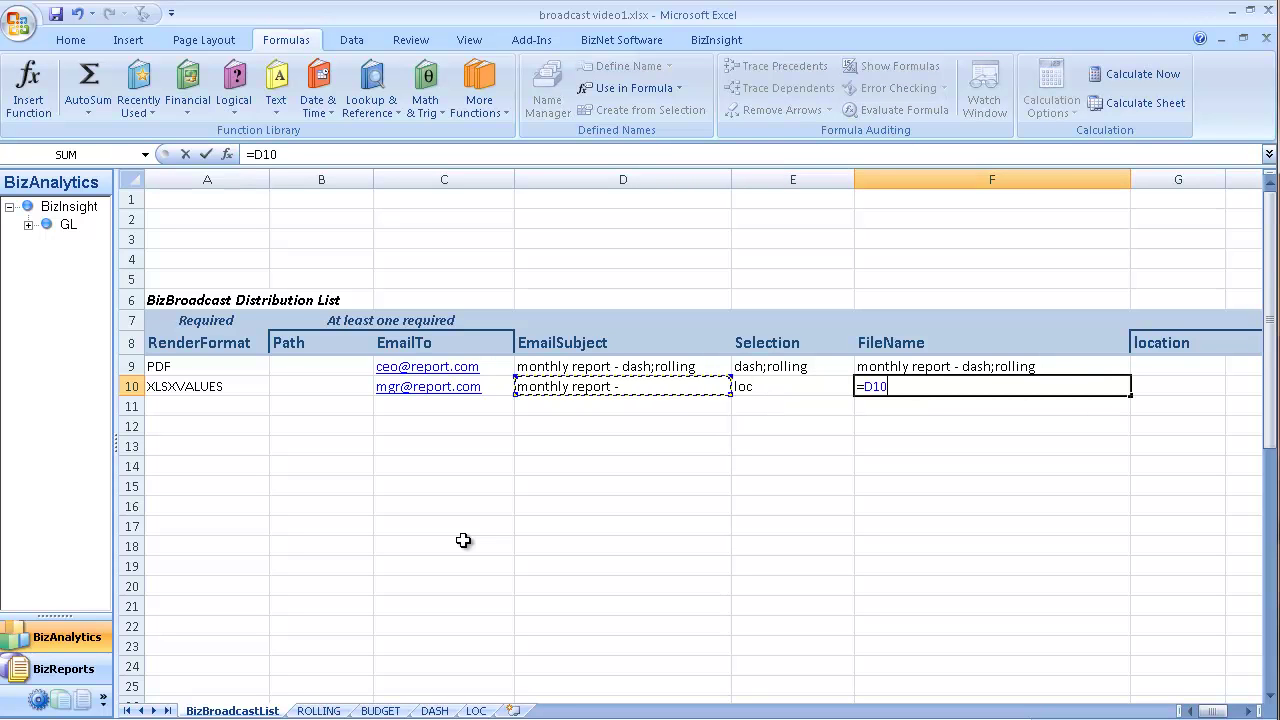
key(Tab)
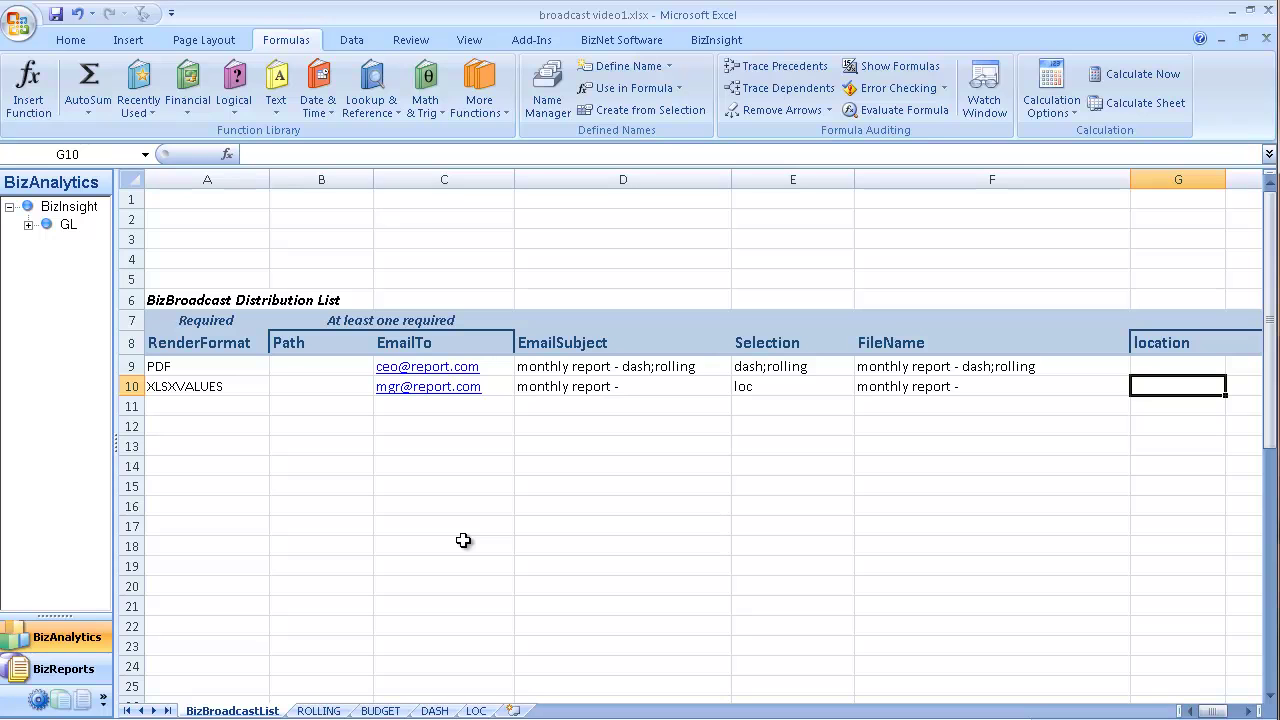
Step: Set row 10's location to dallas and copy the row A10:G10
text(dallas)
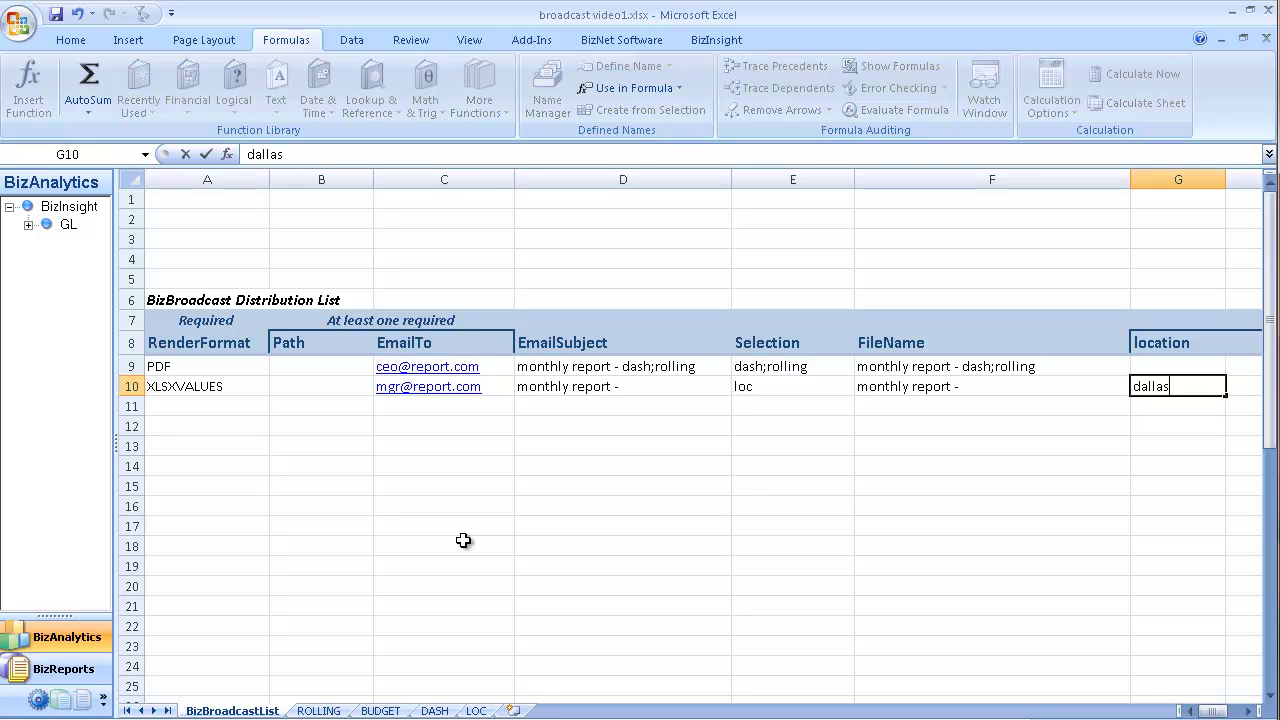
key(Return)
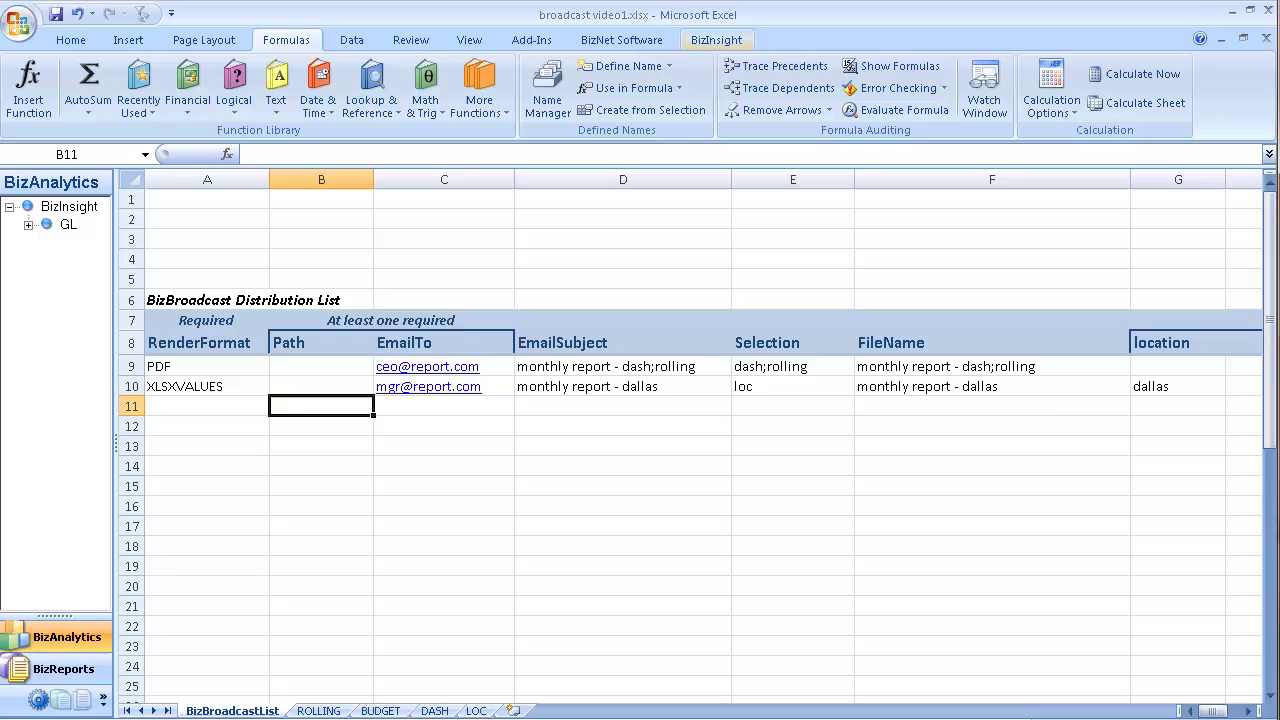
click(1182, 387)
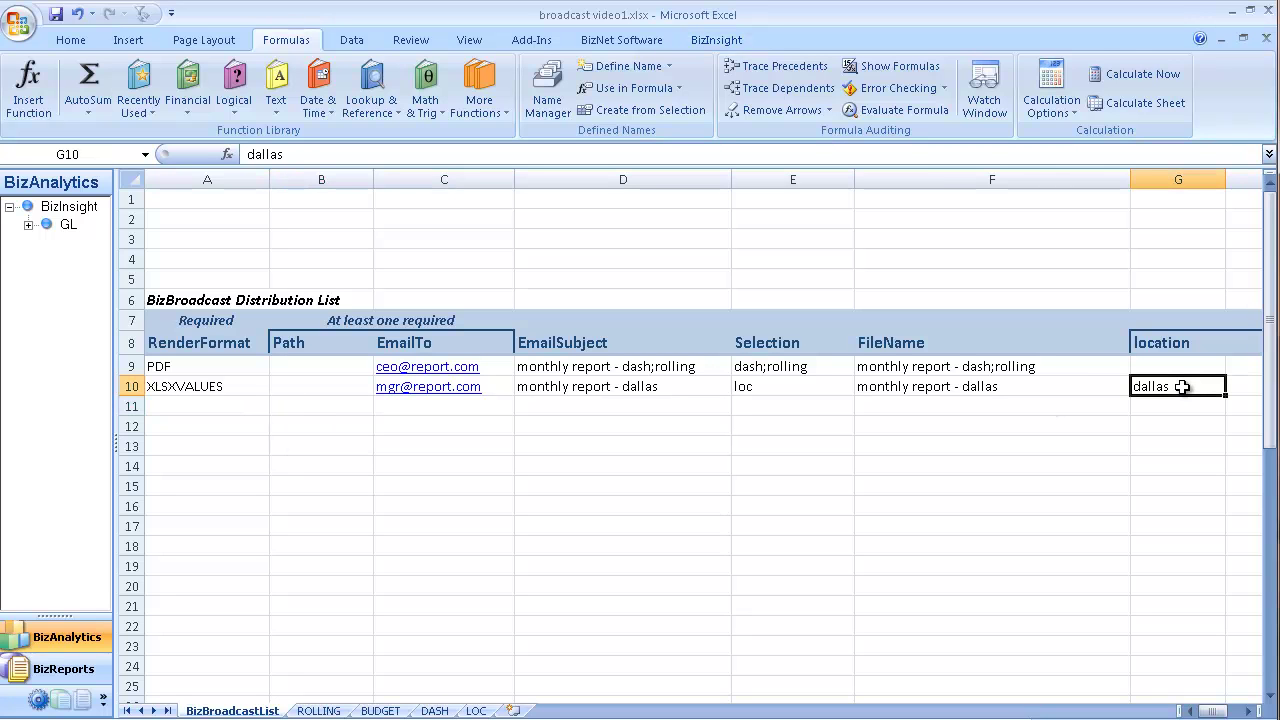
key(shift+Left)
key(shift+Left)
key(shift+Left)
key(shift+Left)
key(shift+Left)
key(shift+Left)
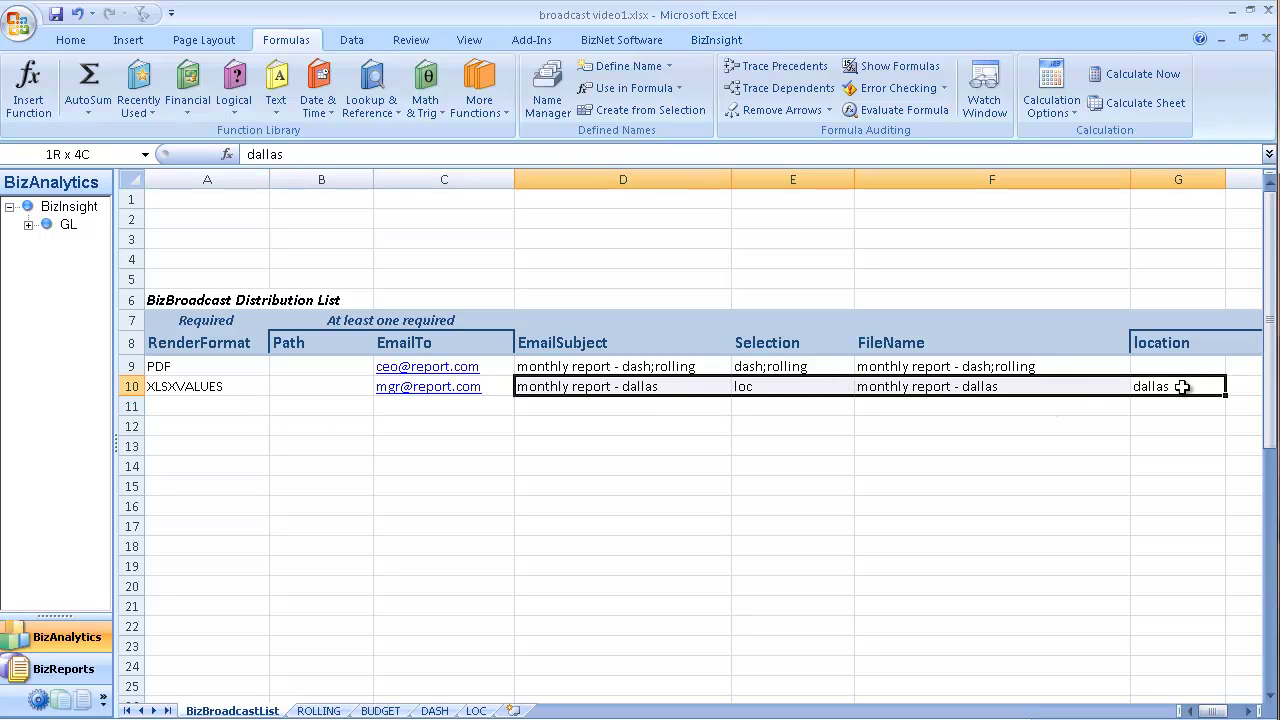
key(ctrl+c)
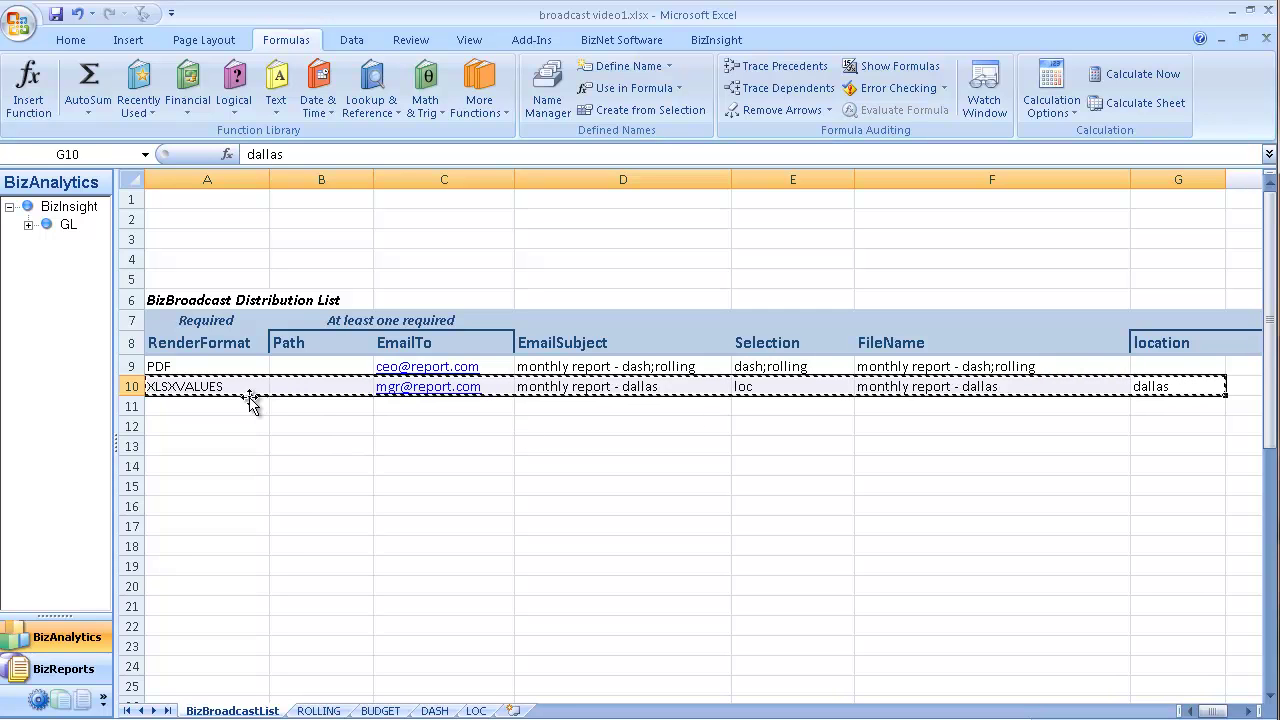
Step: Paste the dallas row into rows 11–12, changing their locations to atlanta and New York
drag(251, 400, 251, 417)
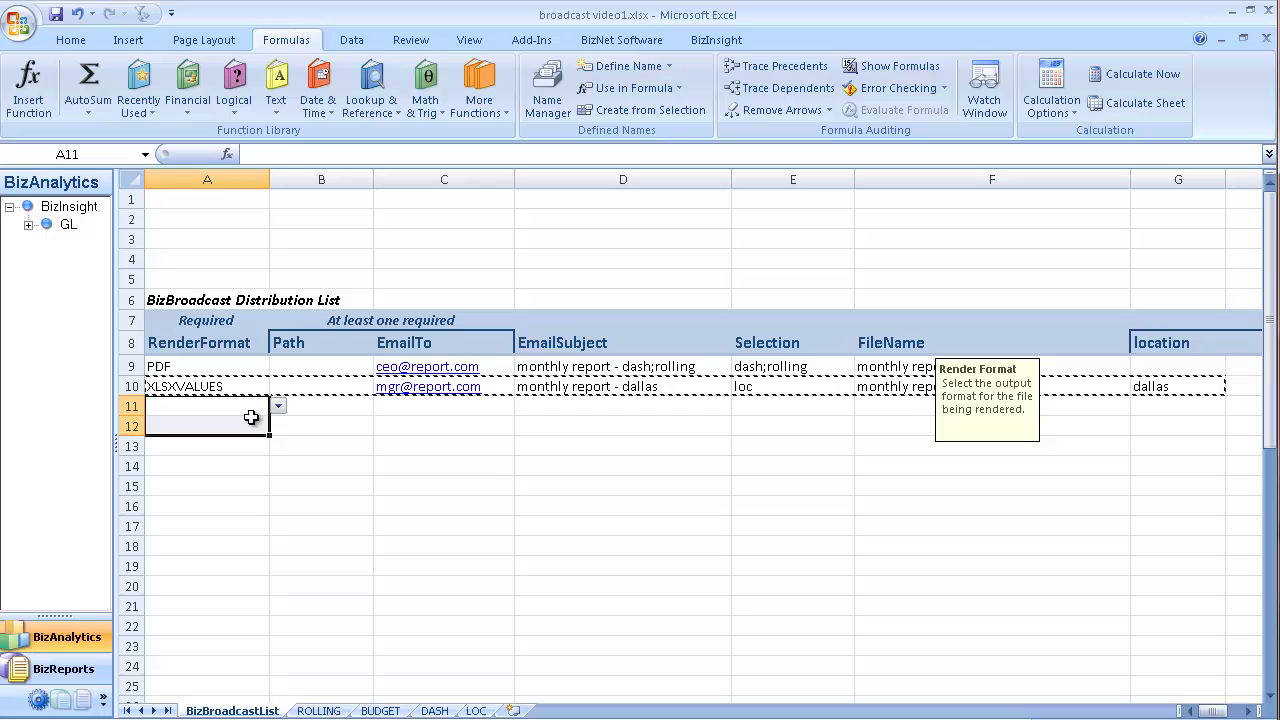
key(ctrl+v)
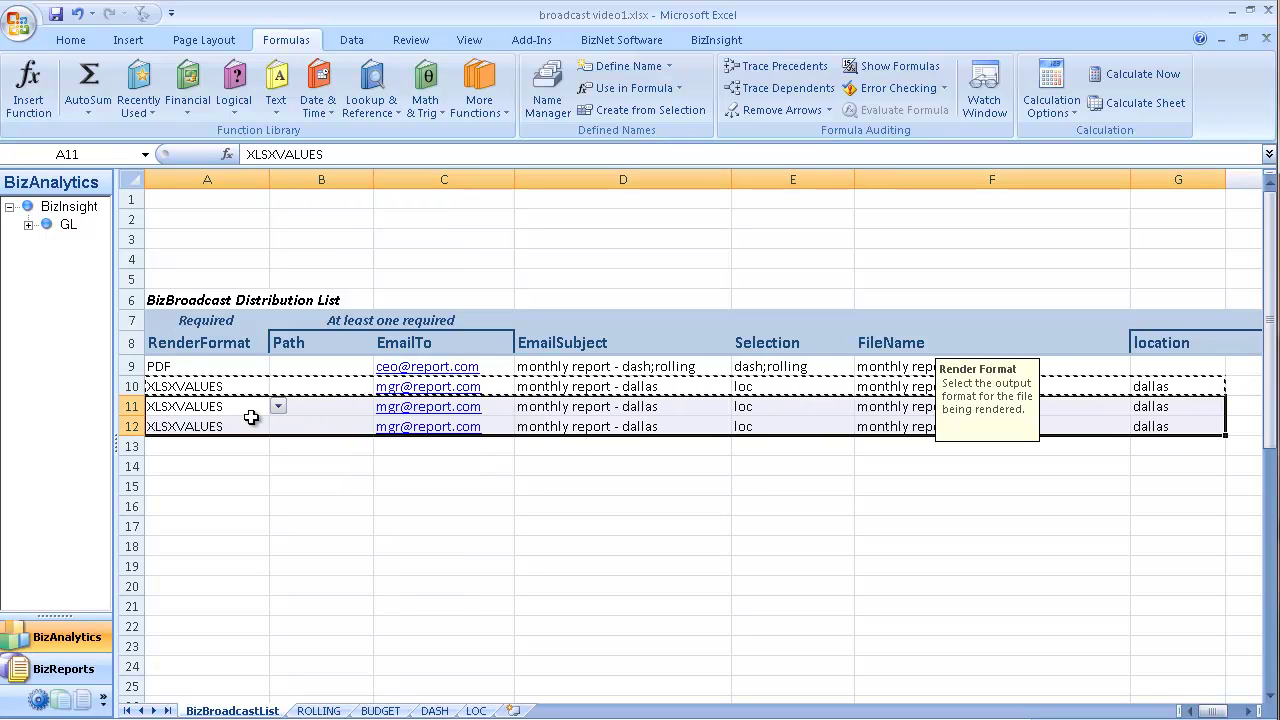
key(Right)
key(Right)
key(Right)
key(Right)
key(Right)
key(Right)
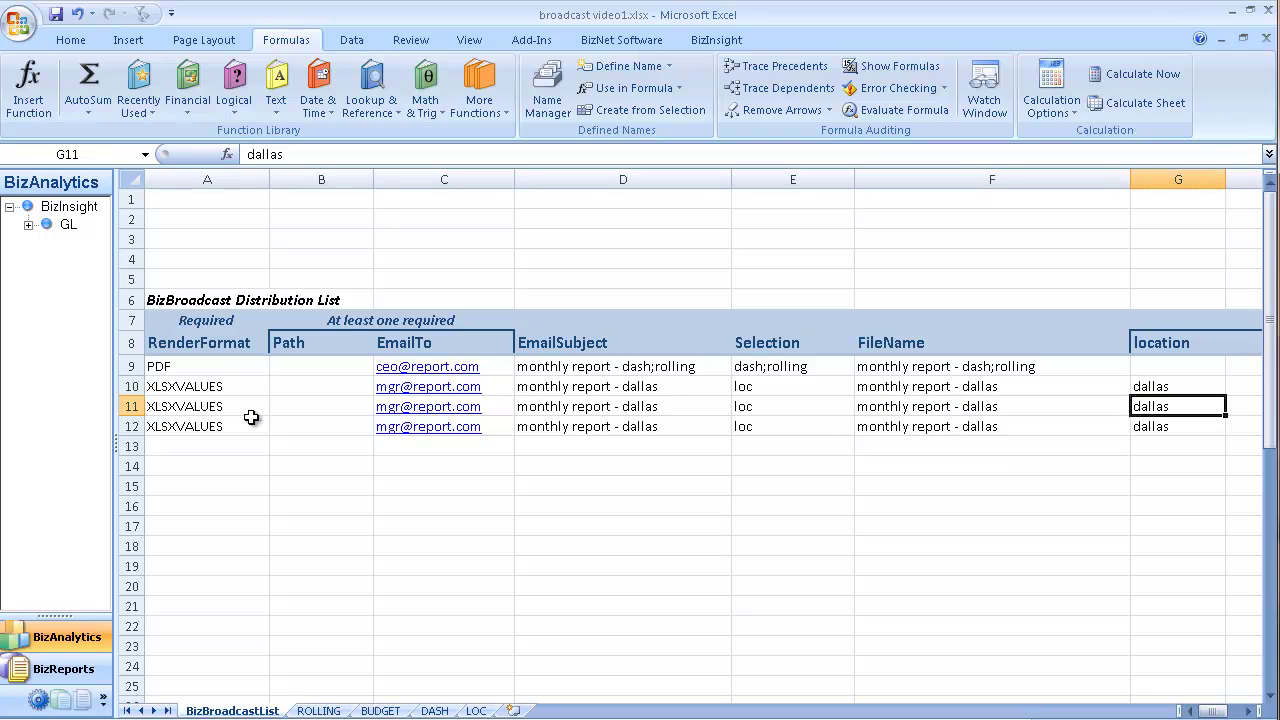
text(atlanta)
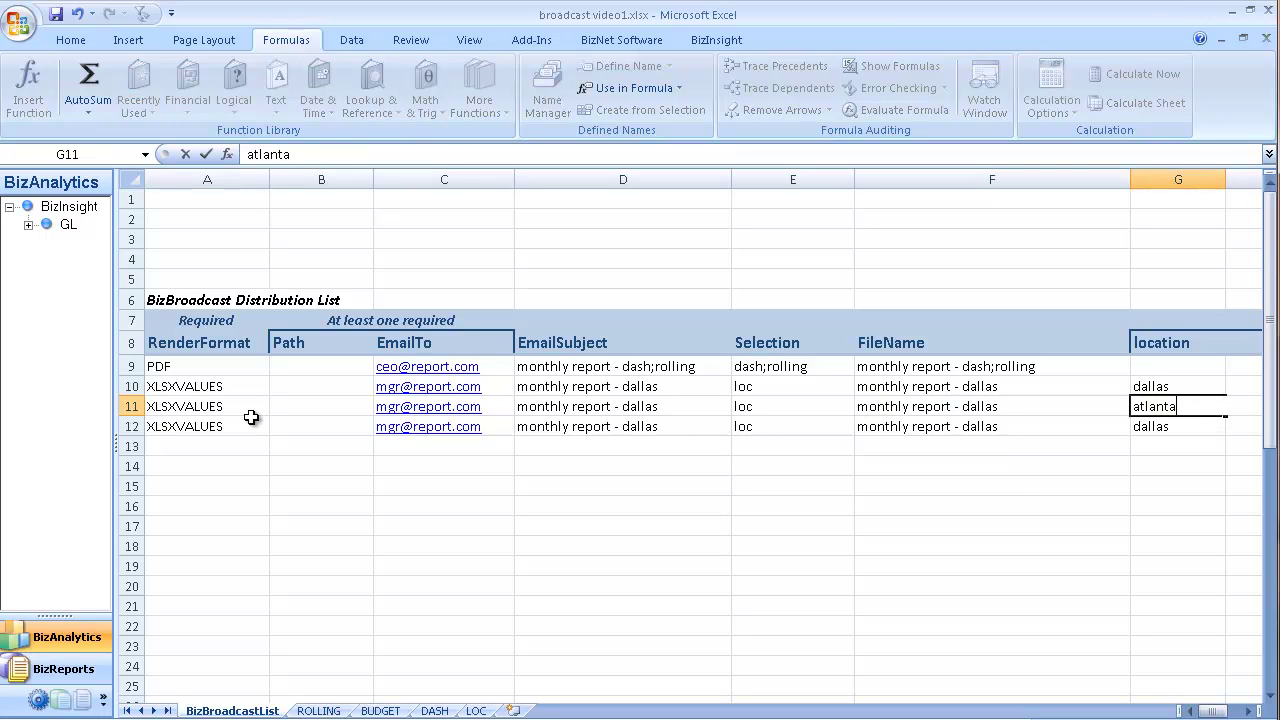
key(Return)
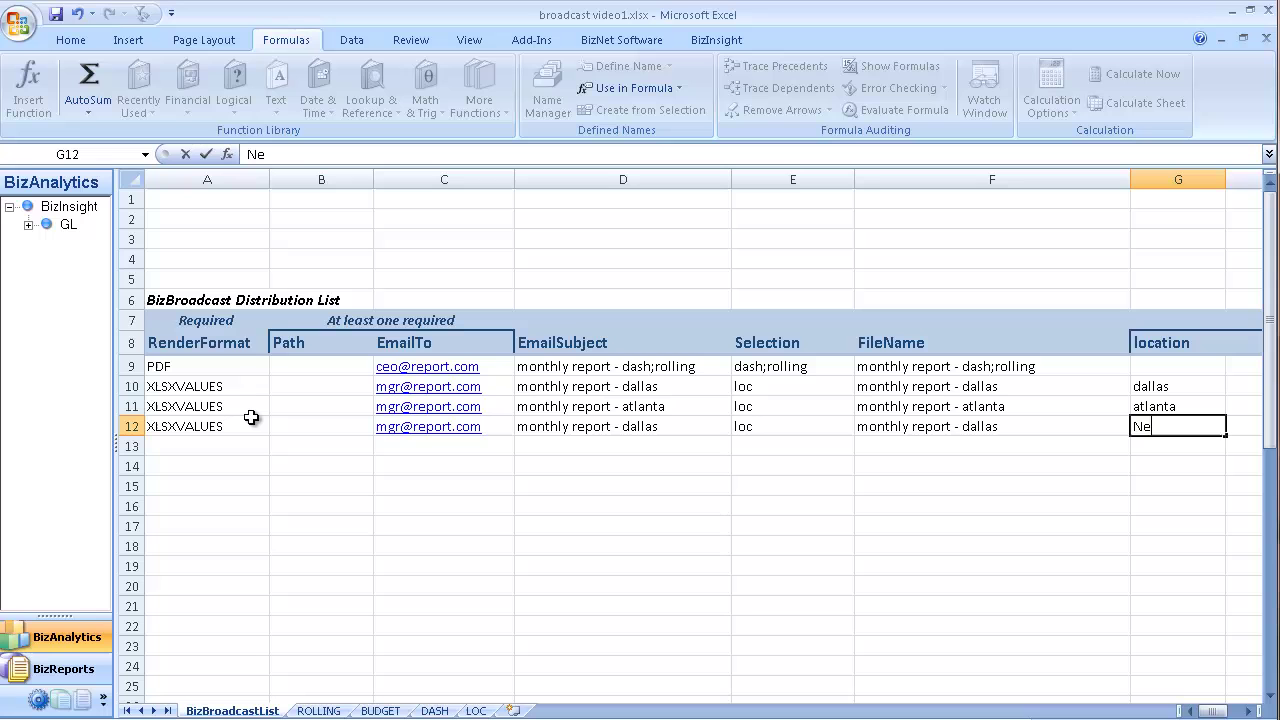
text(w York)
key(Return)
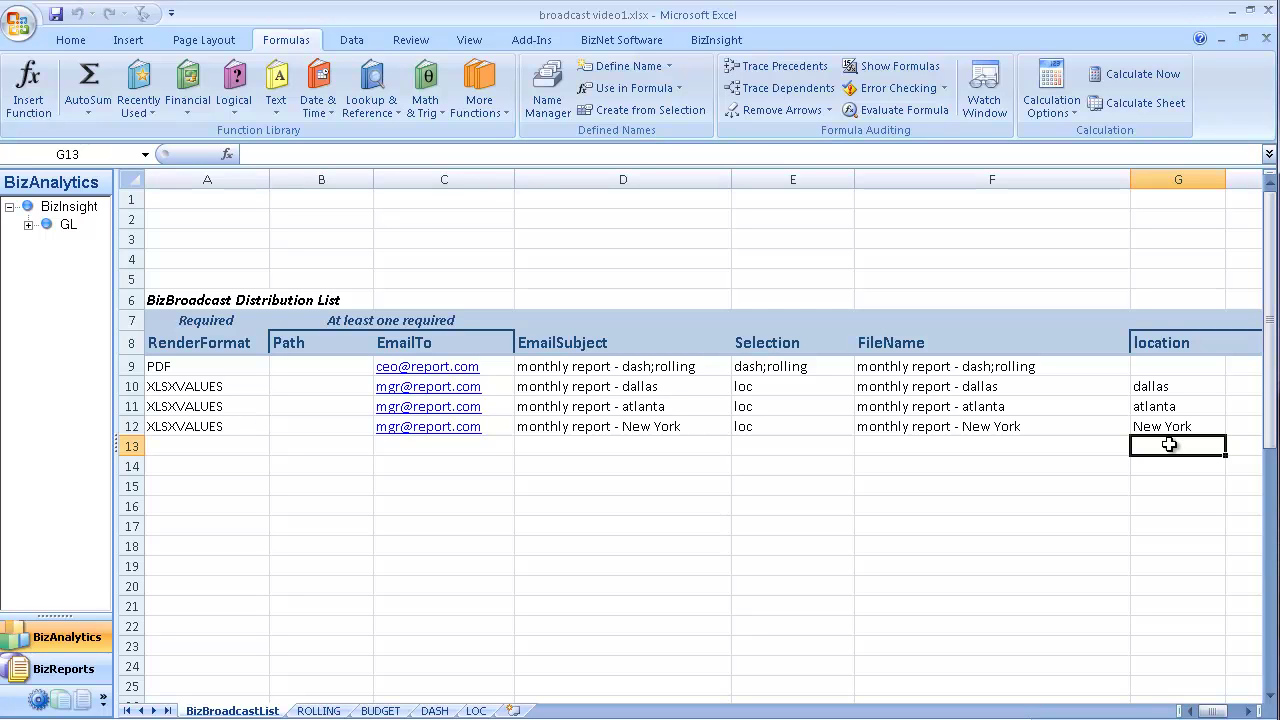
Step: Run the BizBroadcast distribution now and open the queued atlanta report email in the Outbox
click(651, 42)
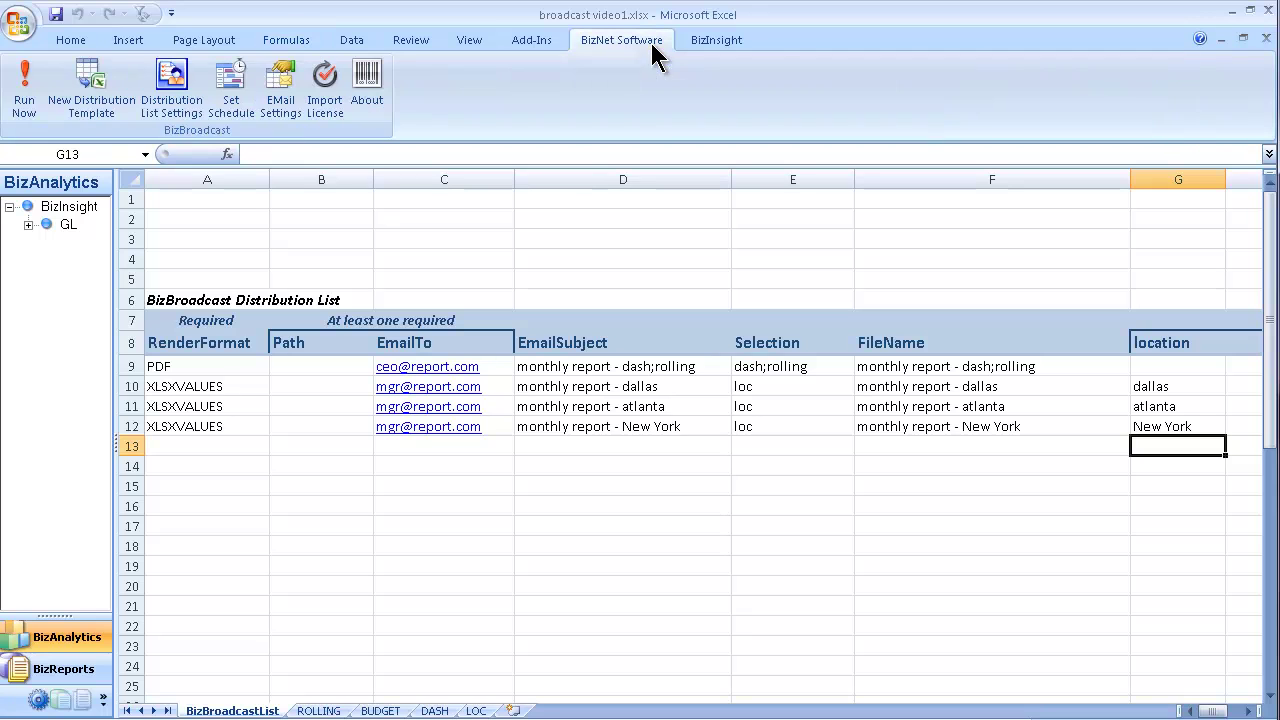
click(35, 100)
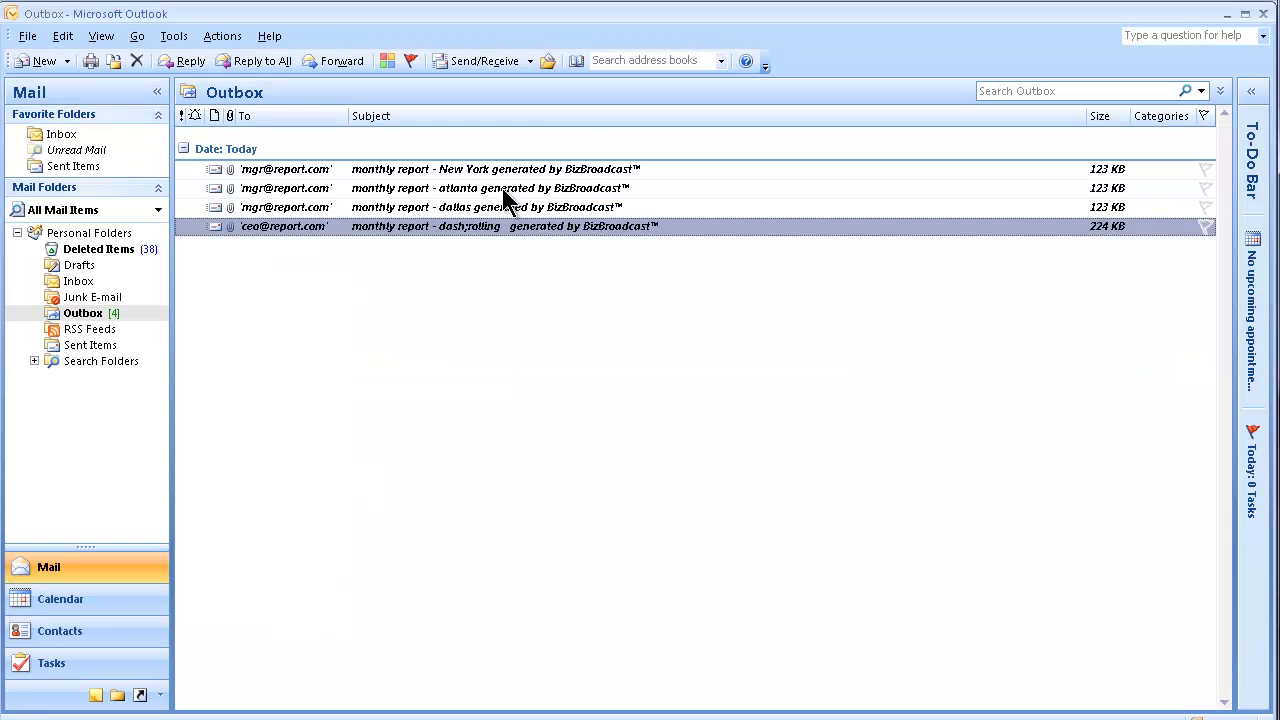
click(505, 190)
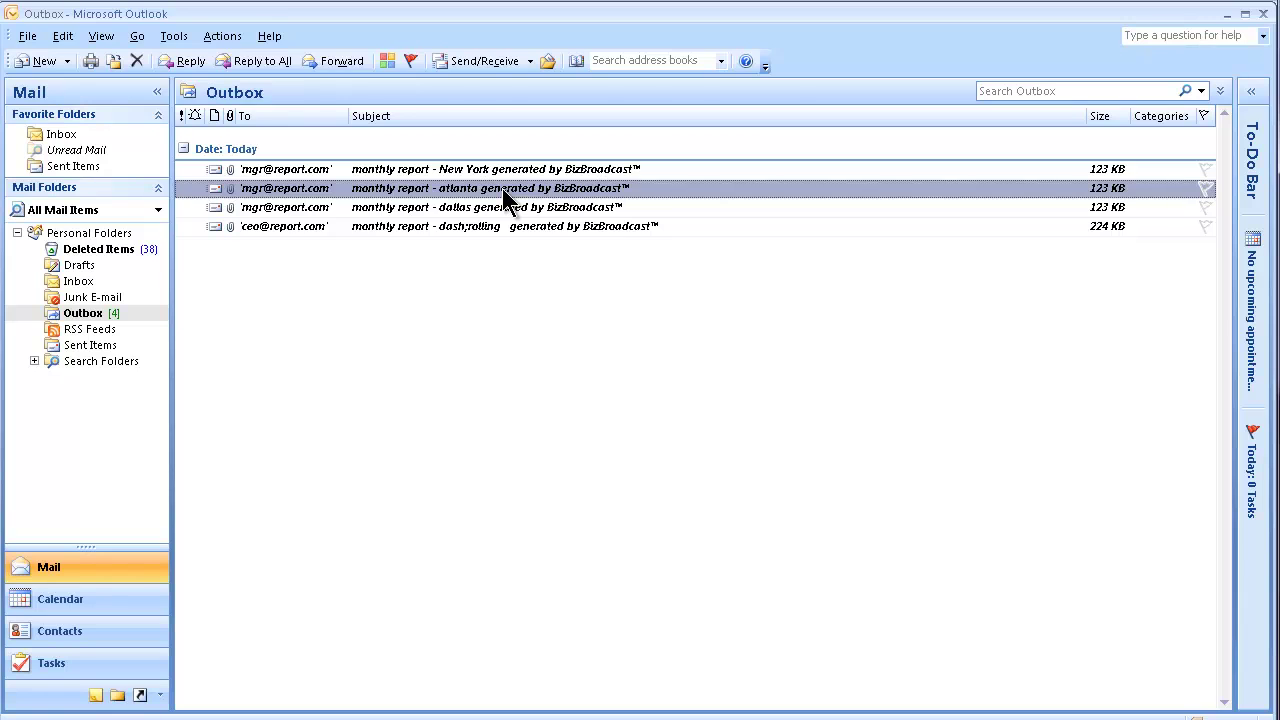
double_click(504, 192)
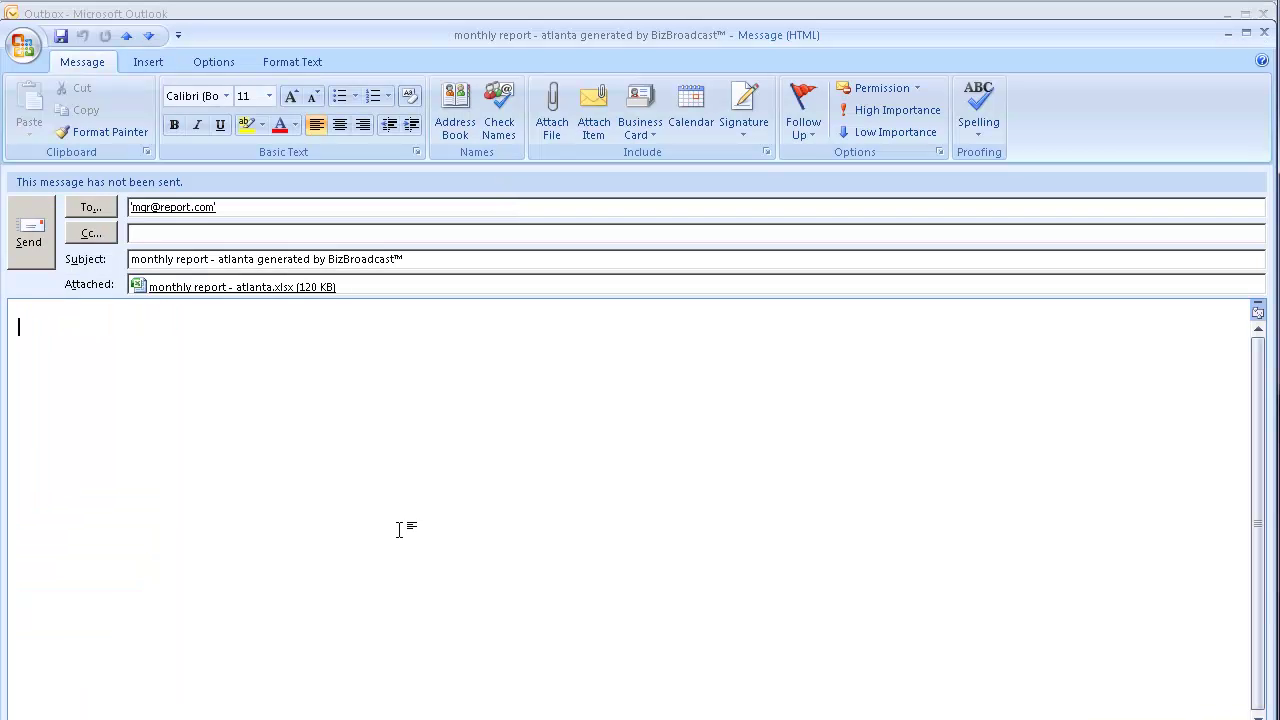
Step: Open the attached atlanta workbook, verify Computers revenue 100,000 and location atlanta, then return to the distribution list
double_click(284, 287)
key(Return)
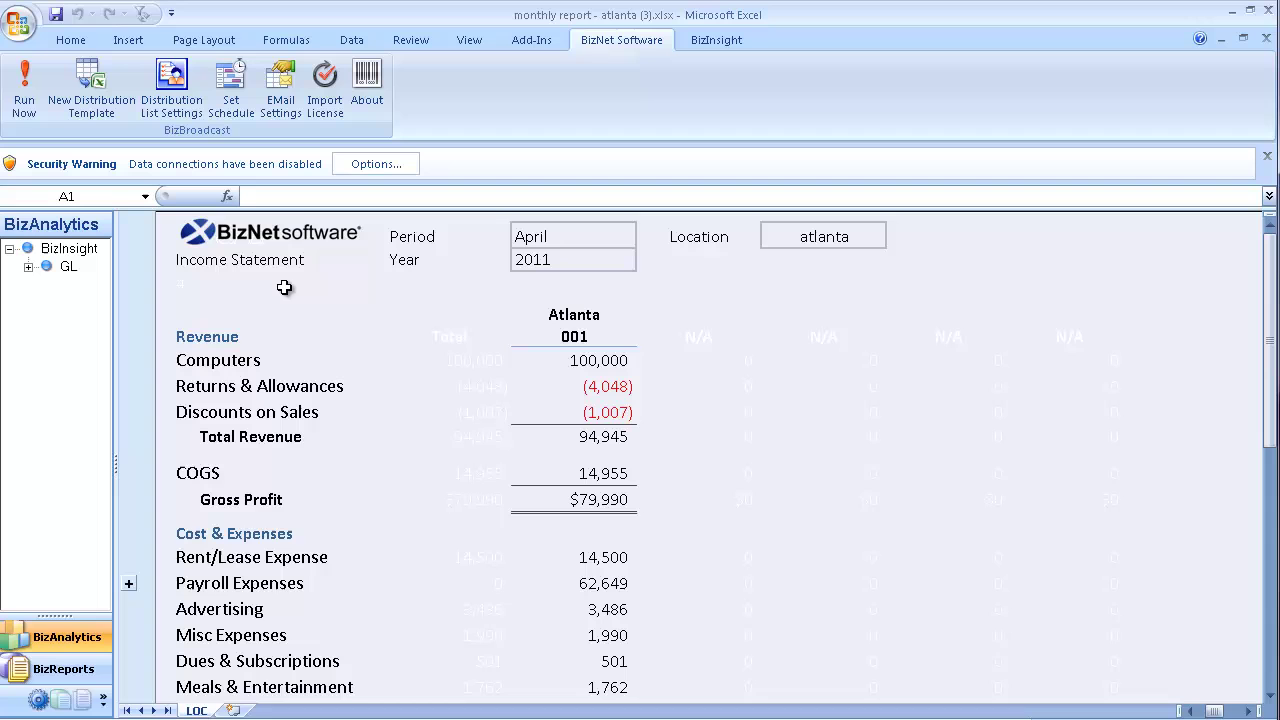
click(600, 362)
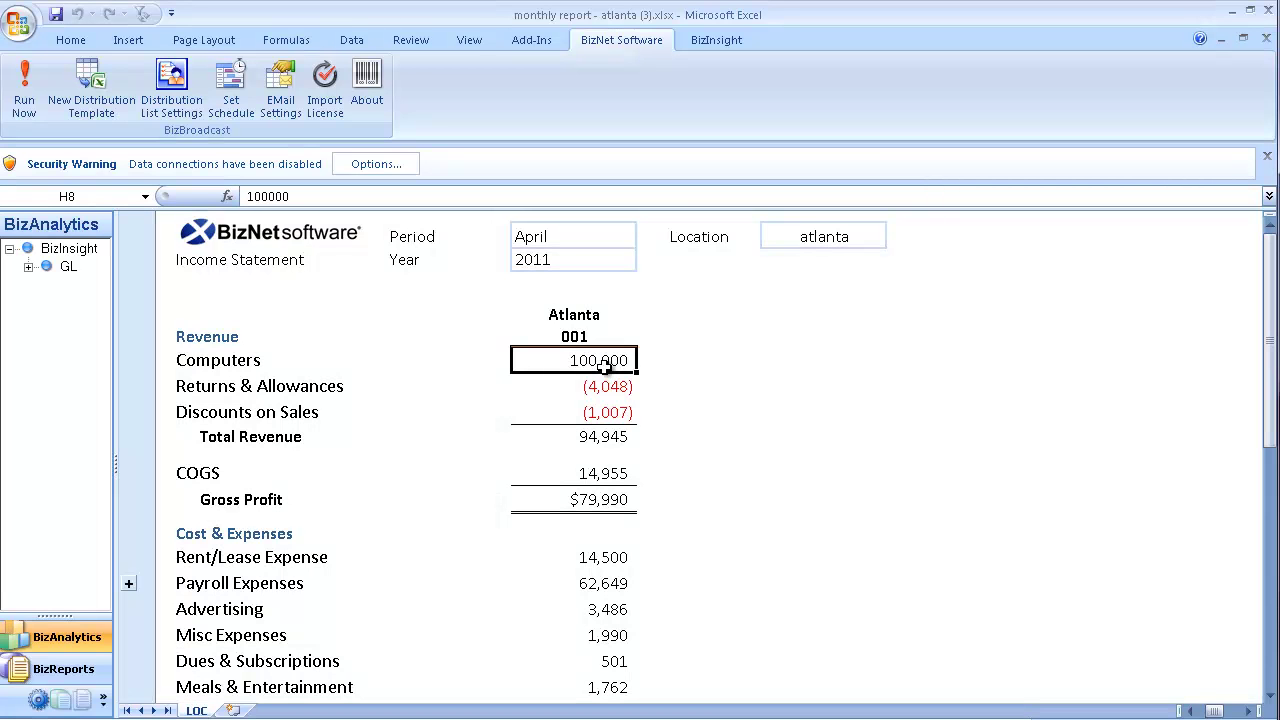
click(806, 238)
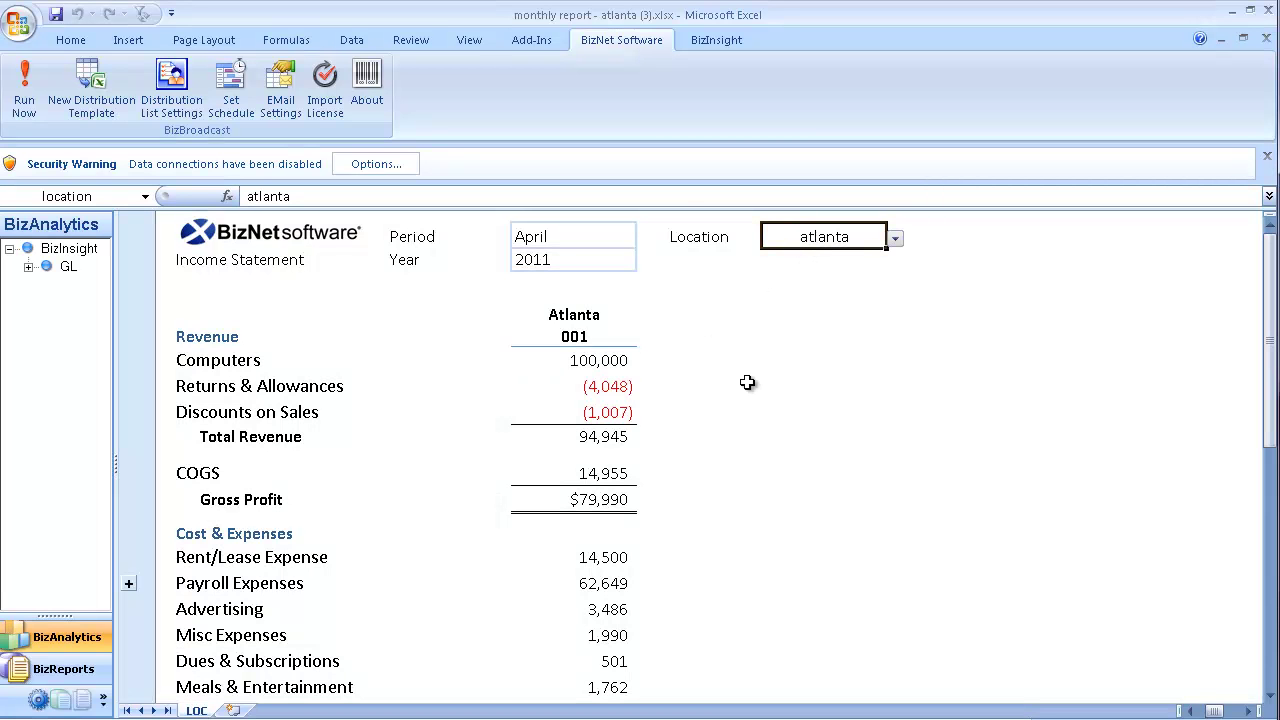
key(ctrl+Tab)
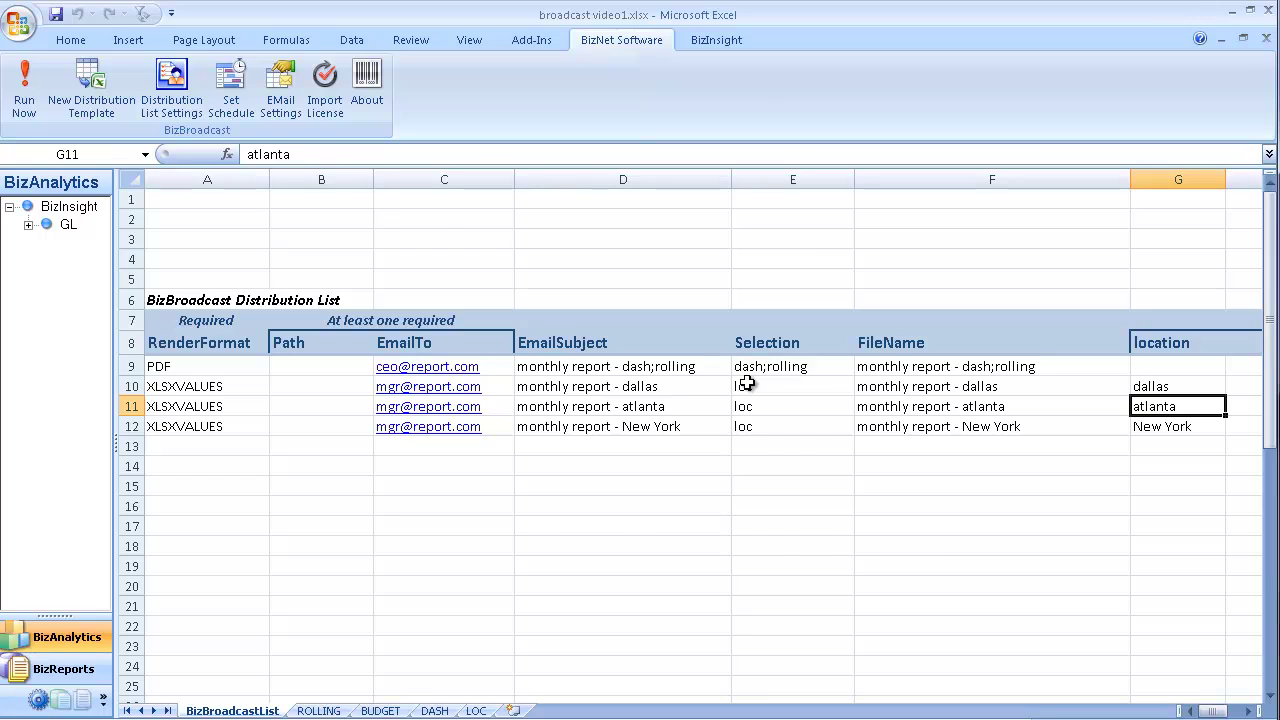